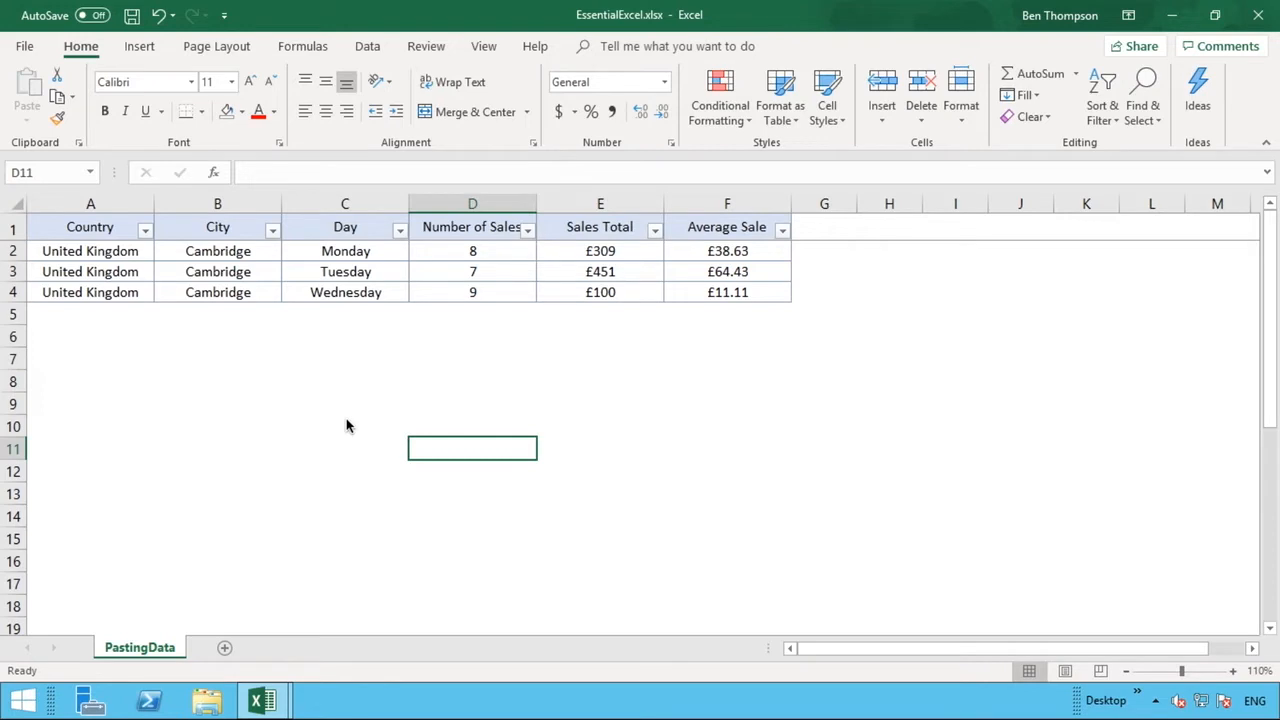
# Step: Copy the sales table in A1:F4 and paste it with its formatting and formulas at A8
pyautogui.click(115, 233)
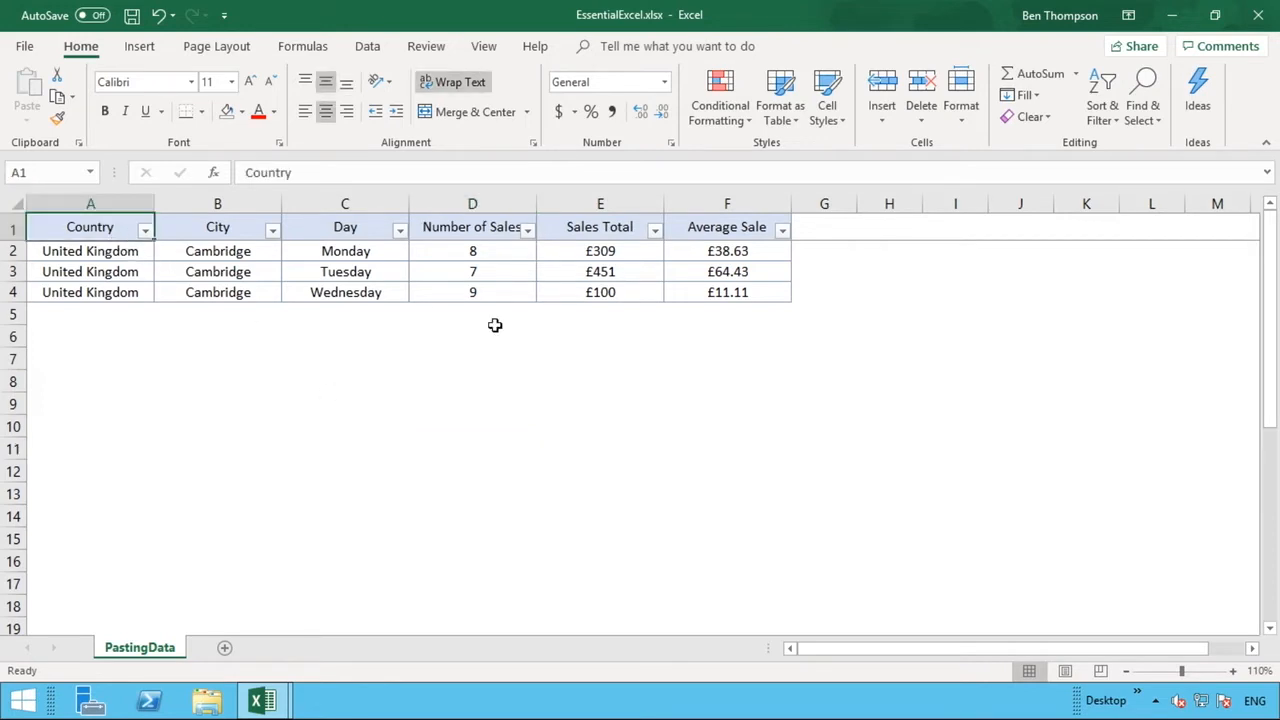
pyautogui.keyDown('shift'); pyautogui.click(727, 292); pyautogui.keyUp('shift')
pyautogui.rightClick(727, 292)
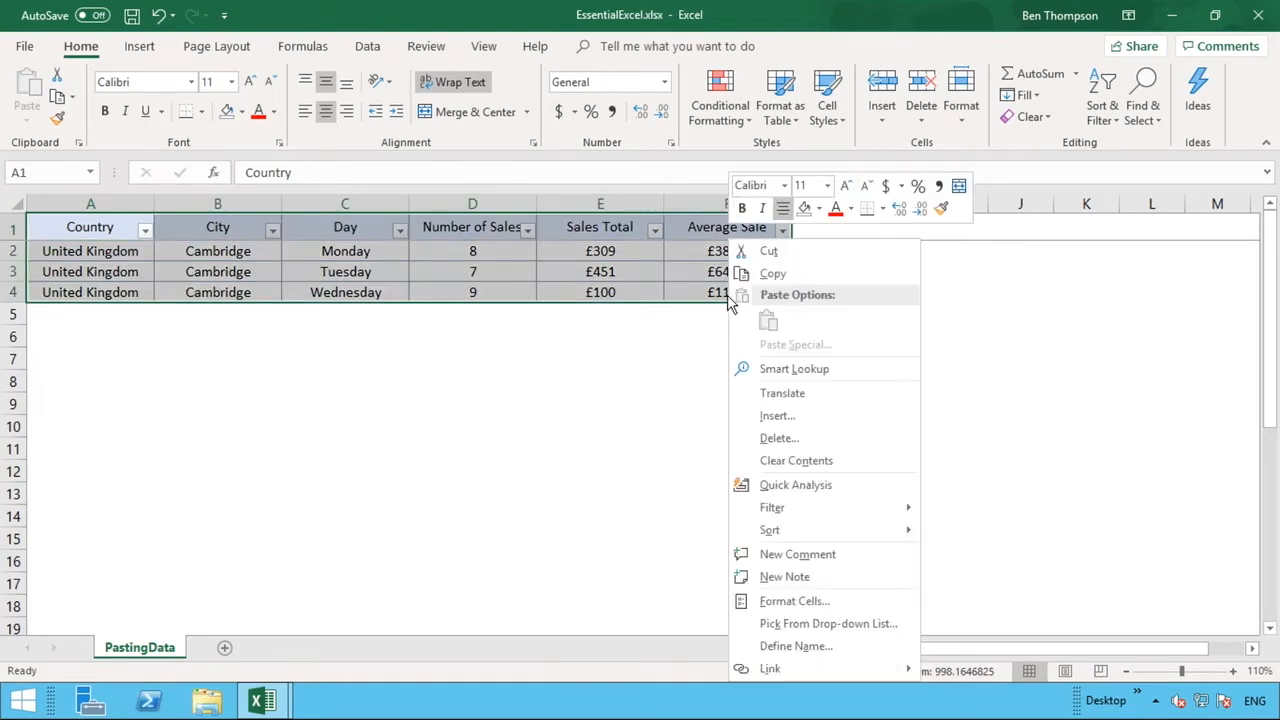
pyautogui.click(770, 274)
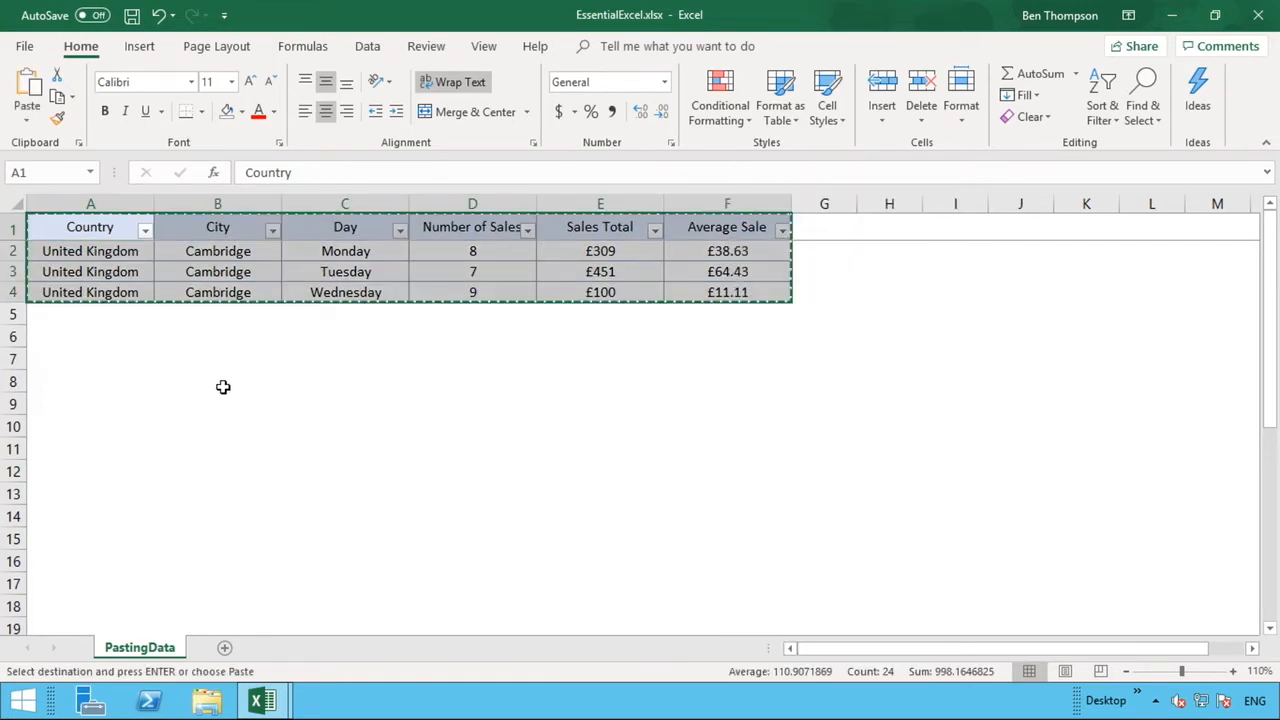
pyautogui.click(74, 382)
pyautogui.rightClick(80, 390)
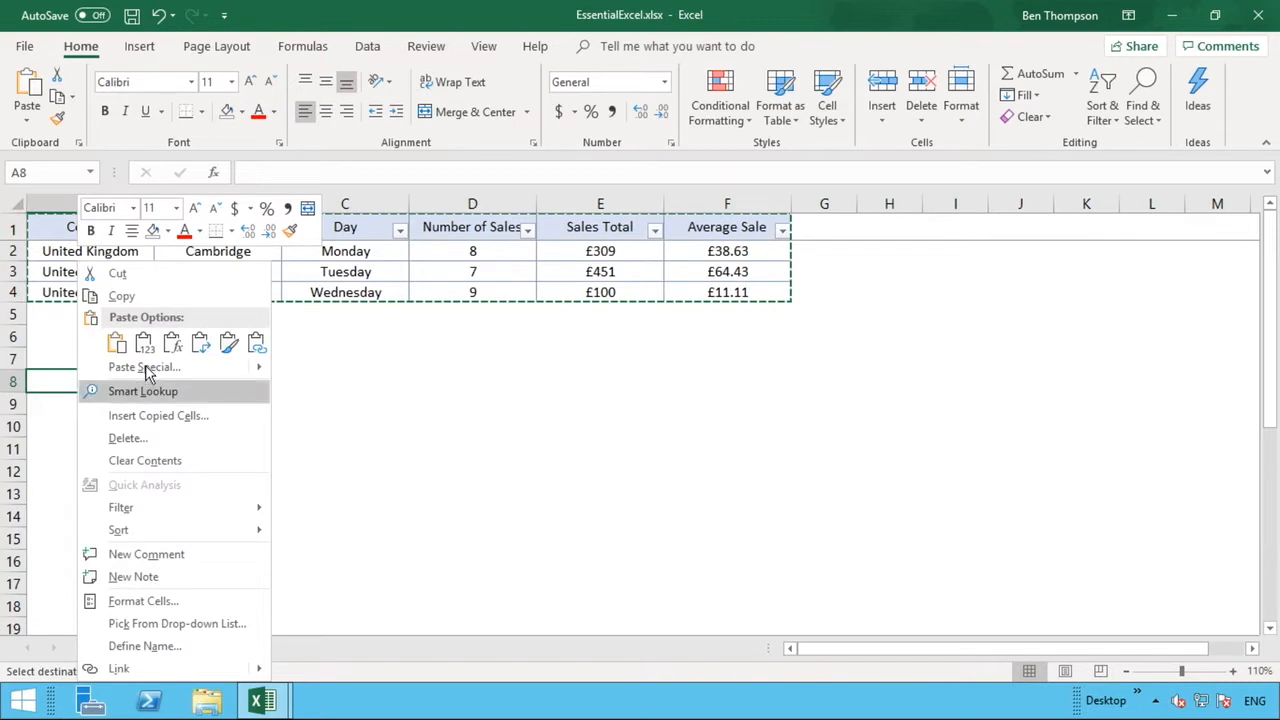
pyautogui.click(116, 343)
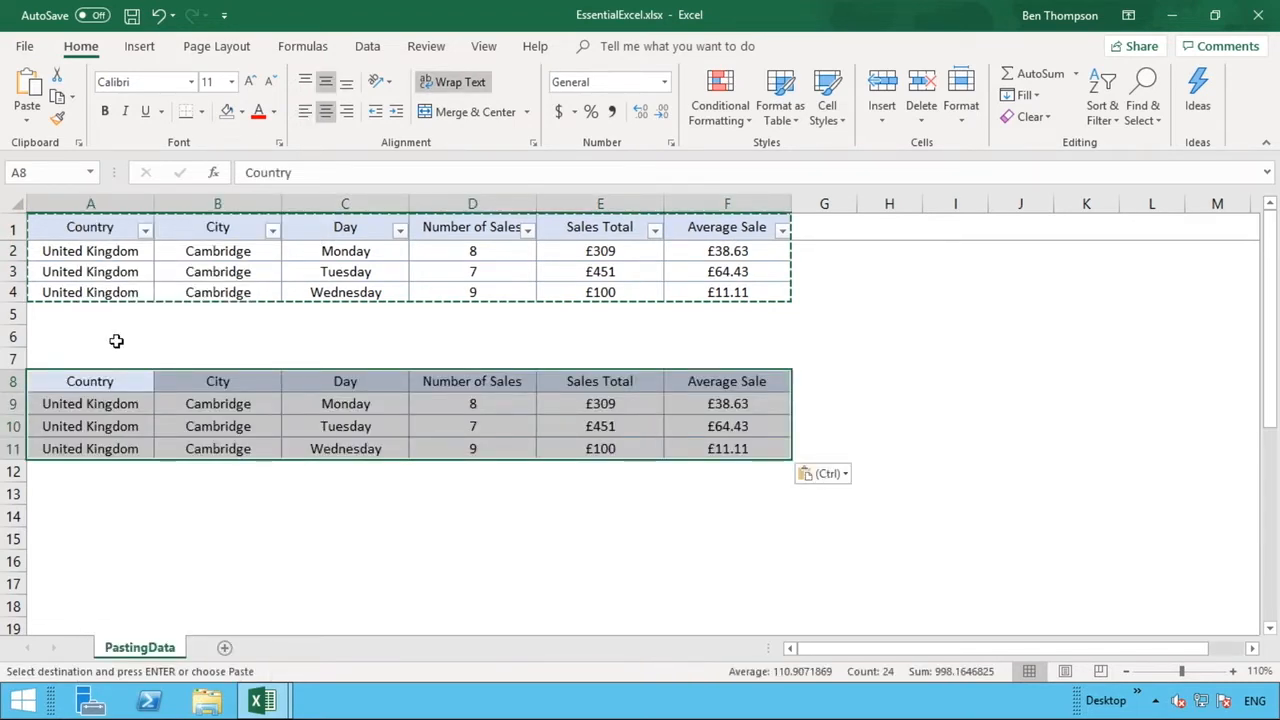
pyautogui.rightClick(70, 390)
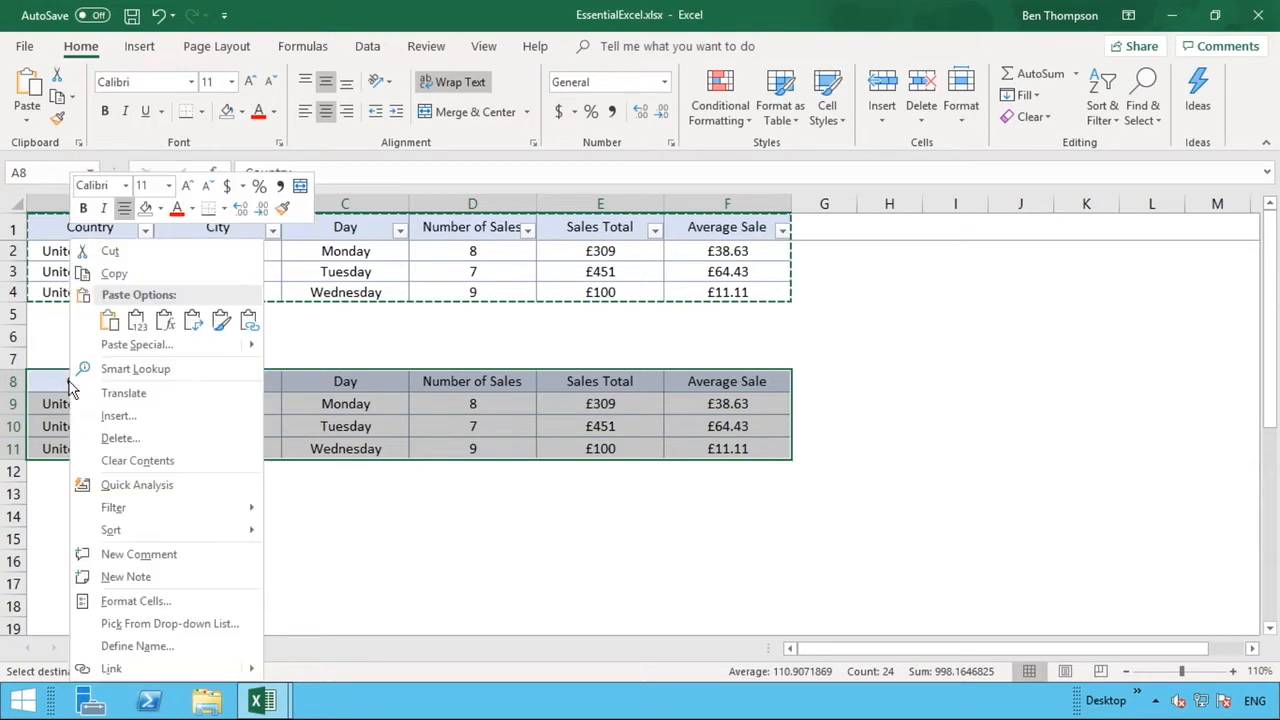
pyautogui.click(108, 333)
pyautogui.click(458, 473)
pyautogui.press('Escape')
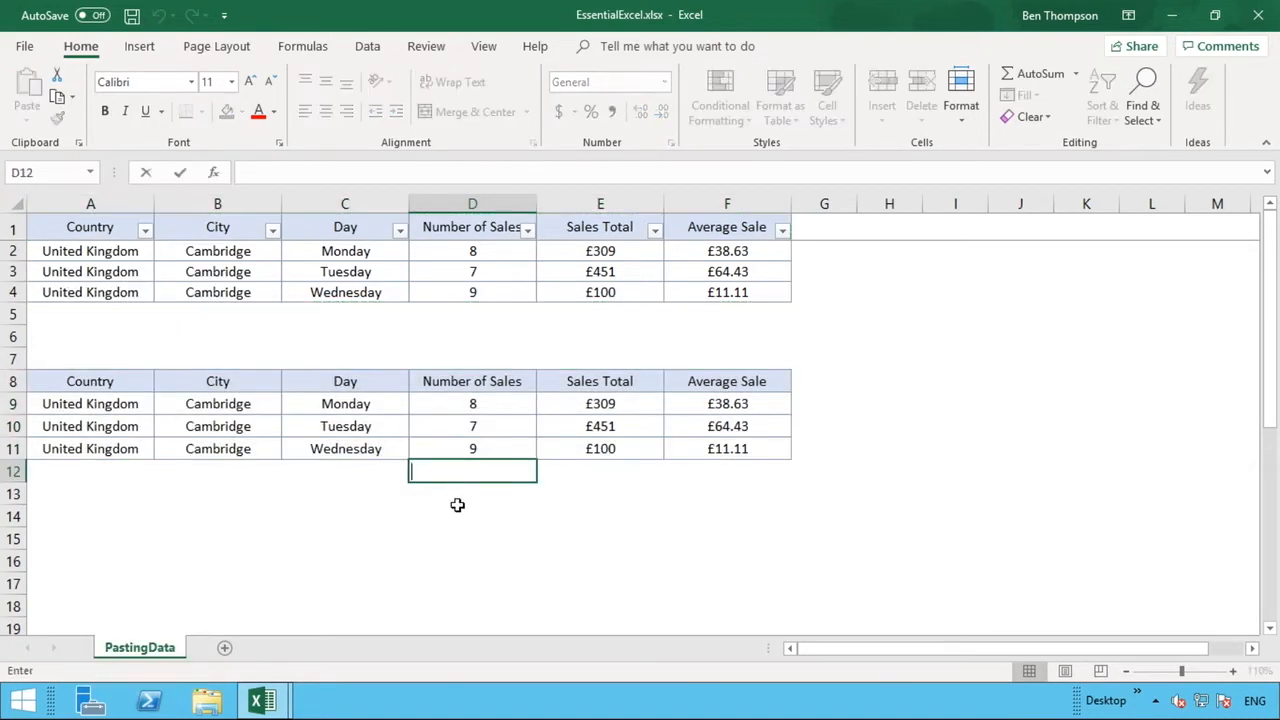
pyautogui.click(458, 504)
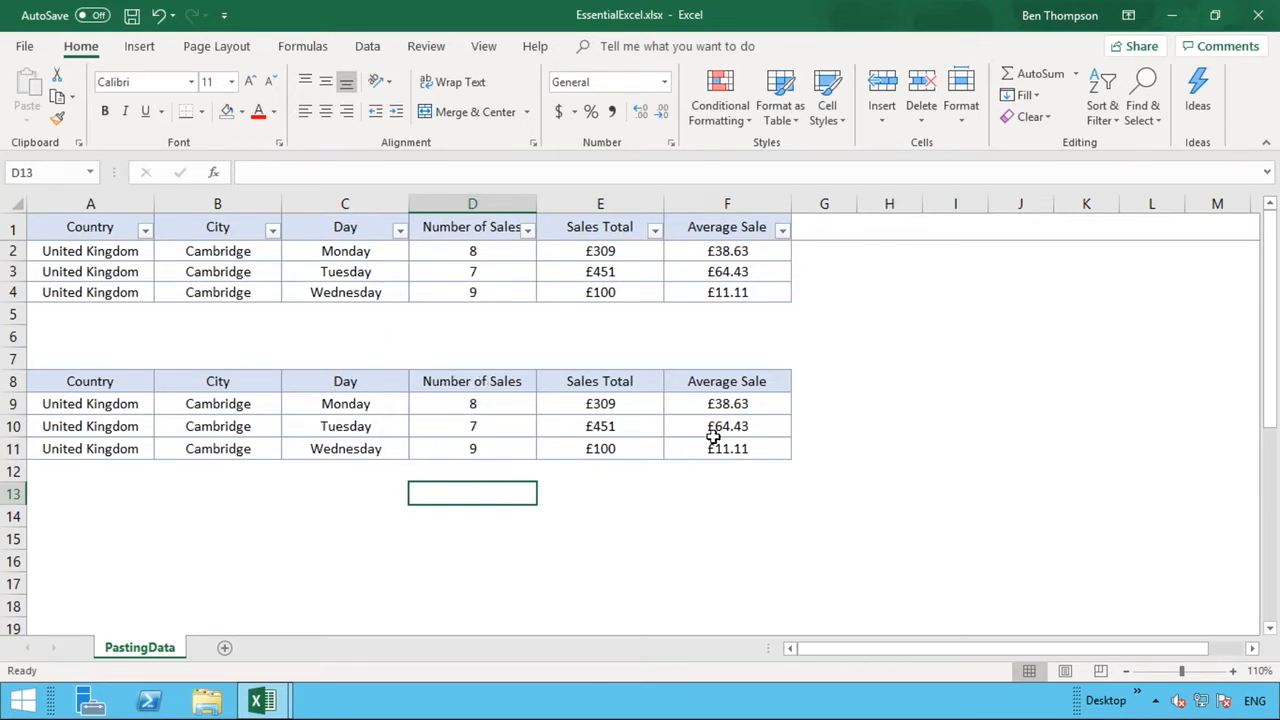
# Step: Fill the copied table's data rows A9:F11 with light grey
pyautogui.click(752, 424)
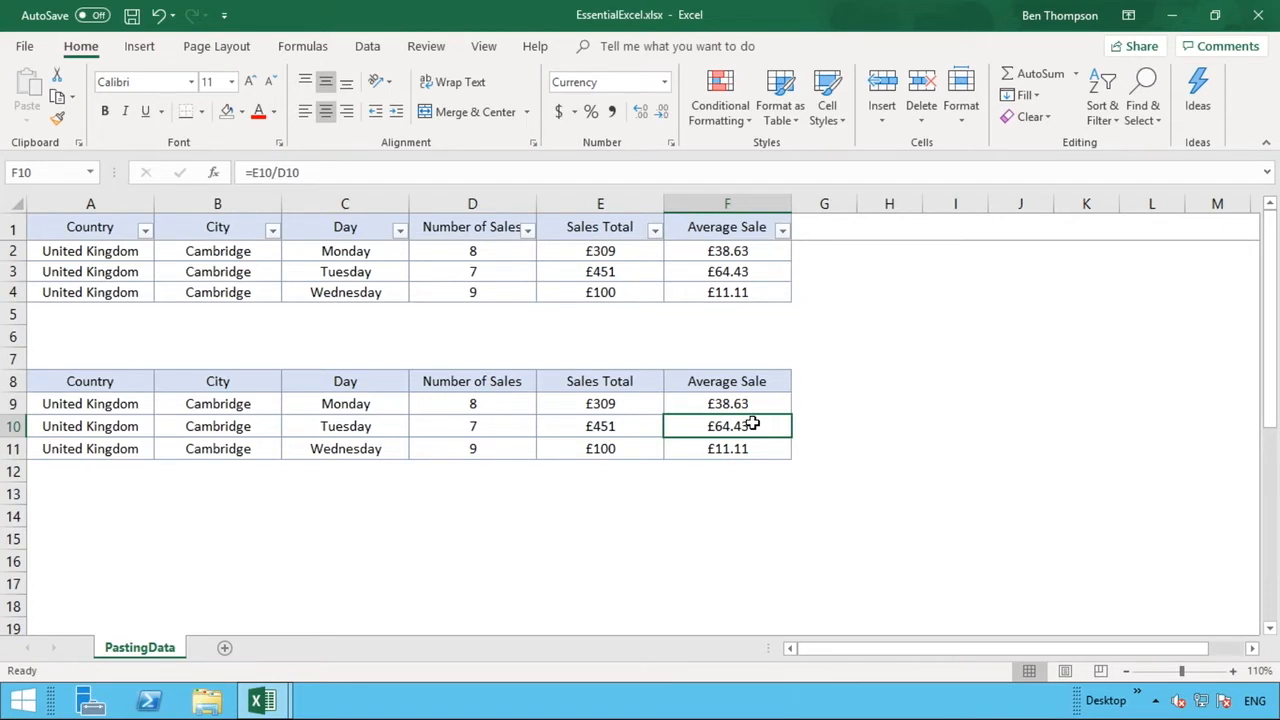
pyautogui.moveTo(723, 449); pyautogui.dragTo(630, 424)
pyautogui.moveTo(418, 415); pyautogui.dragTo(88, 401)
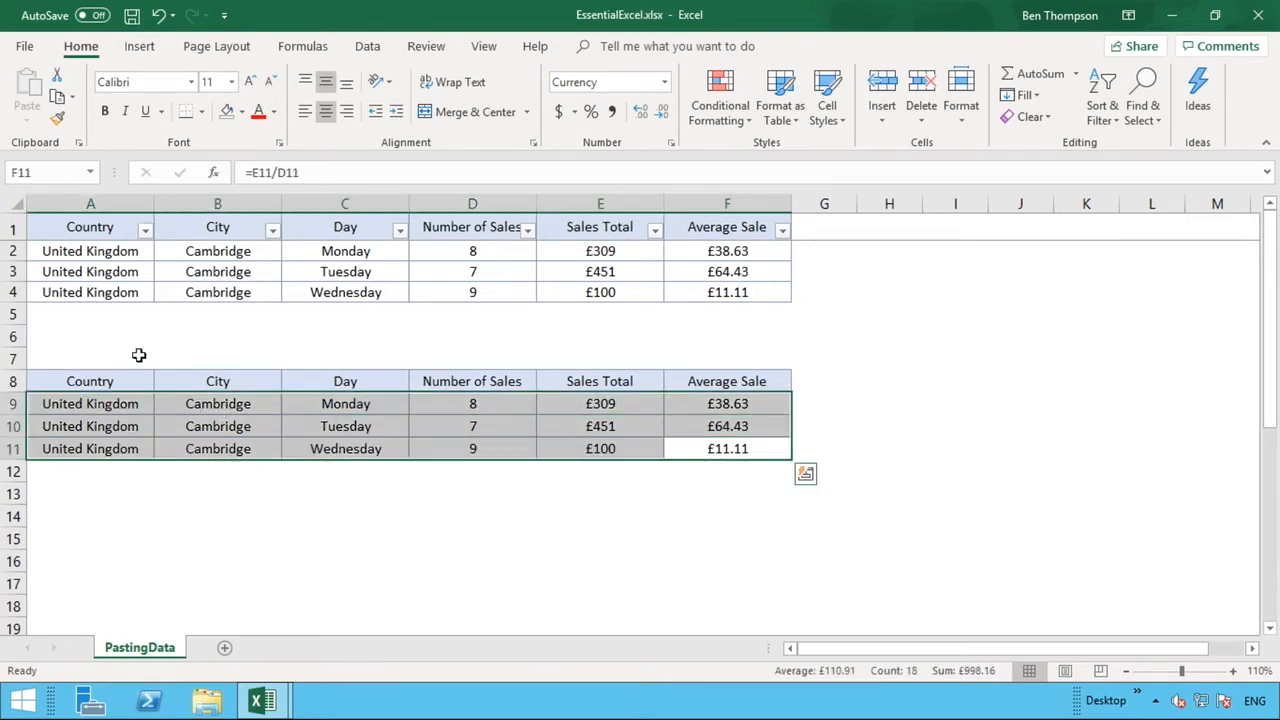
pyautogui.click(241, 112)
pyautogui.click(224, 184)
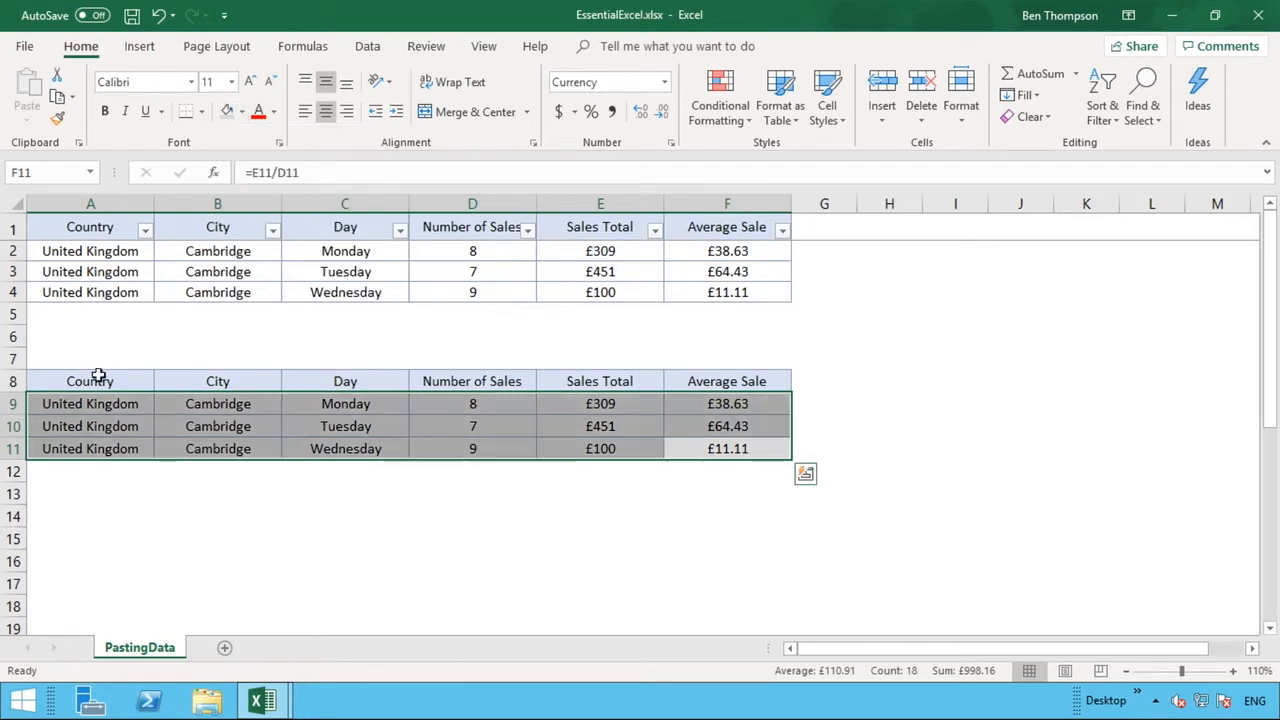
# Step: Give the copied table's header row A8:F8 a blue fill and white text
pyautogui.moveTo(90, 381); pyautogui.dragTo(690, 381)
pyautogui.click(241, 112)
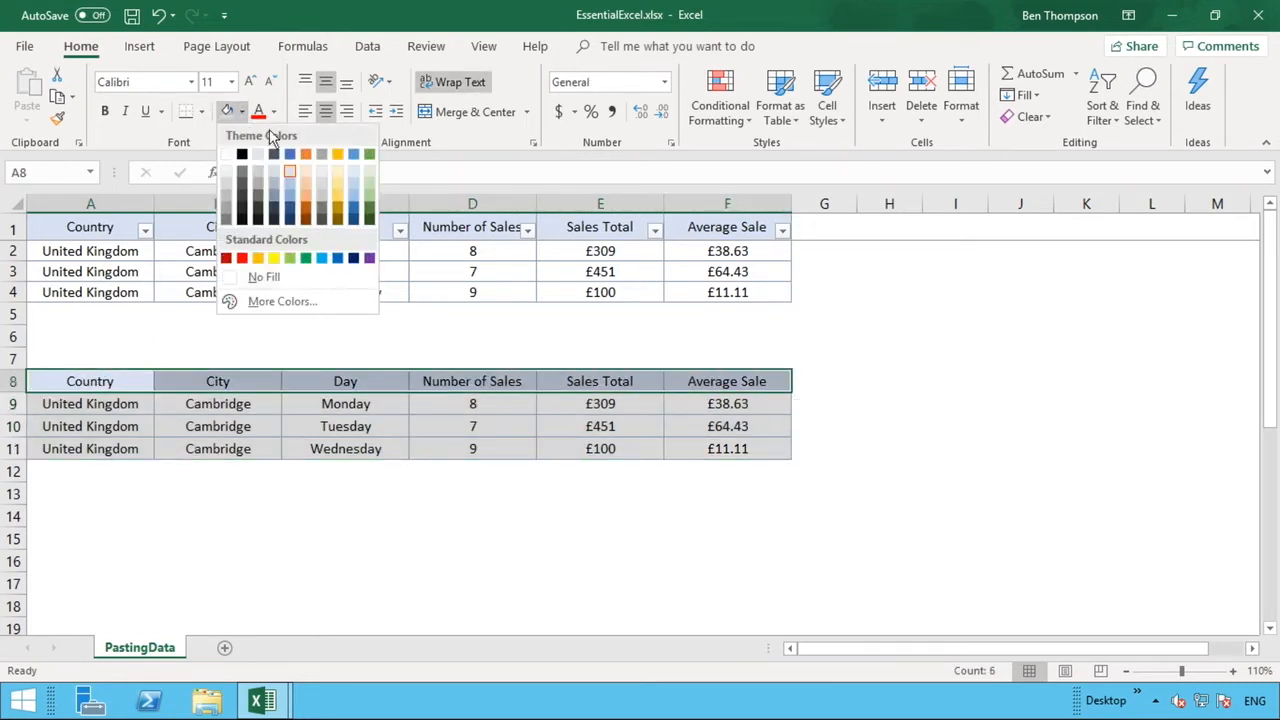
pyautogui.click(290, 155)
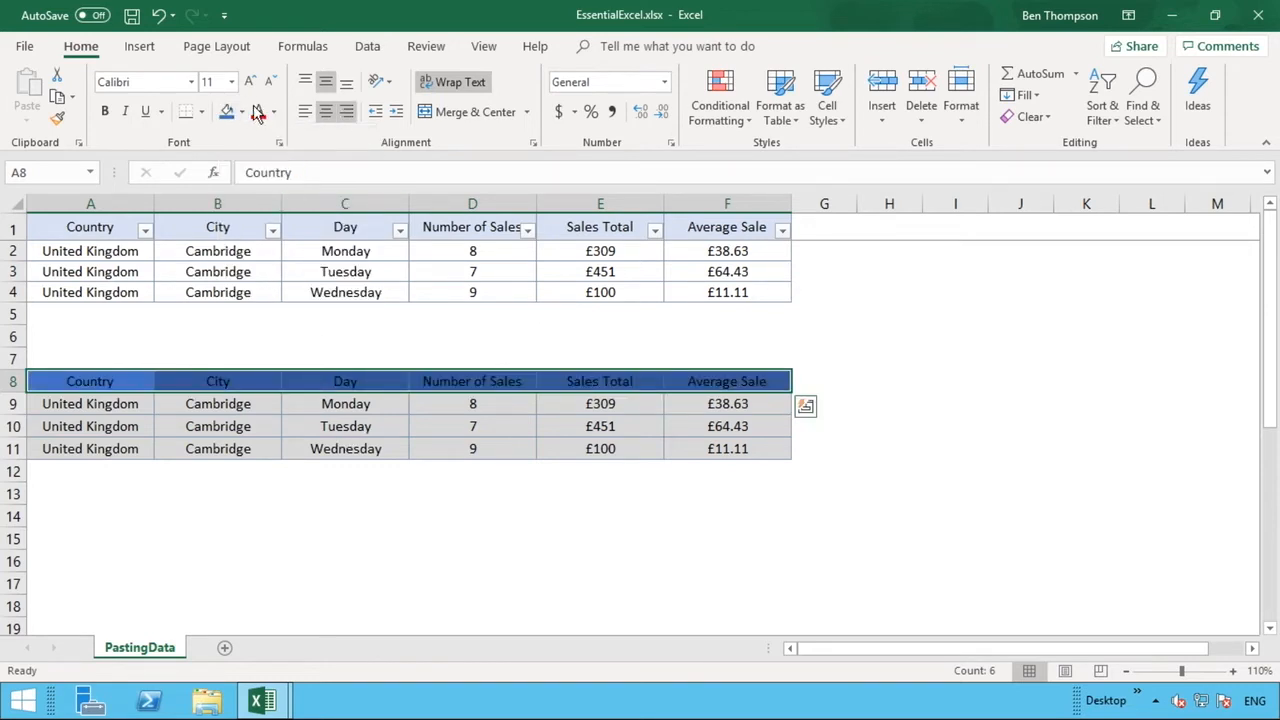
pyautogui.click(276, 119)
pyautogui.click(258, 176)
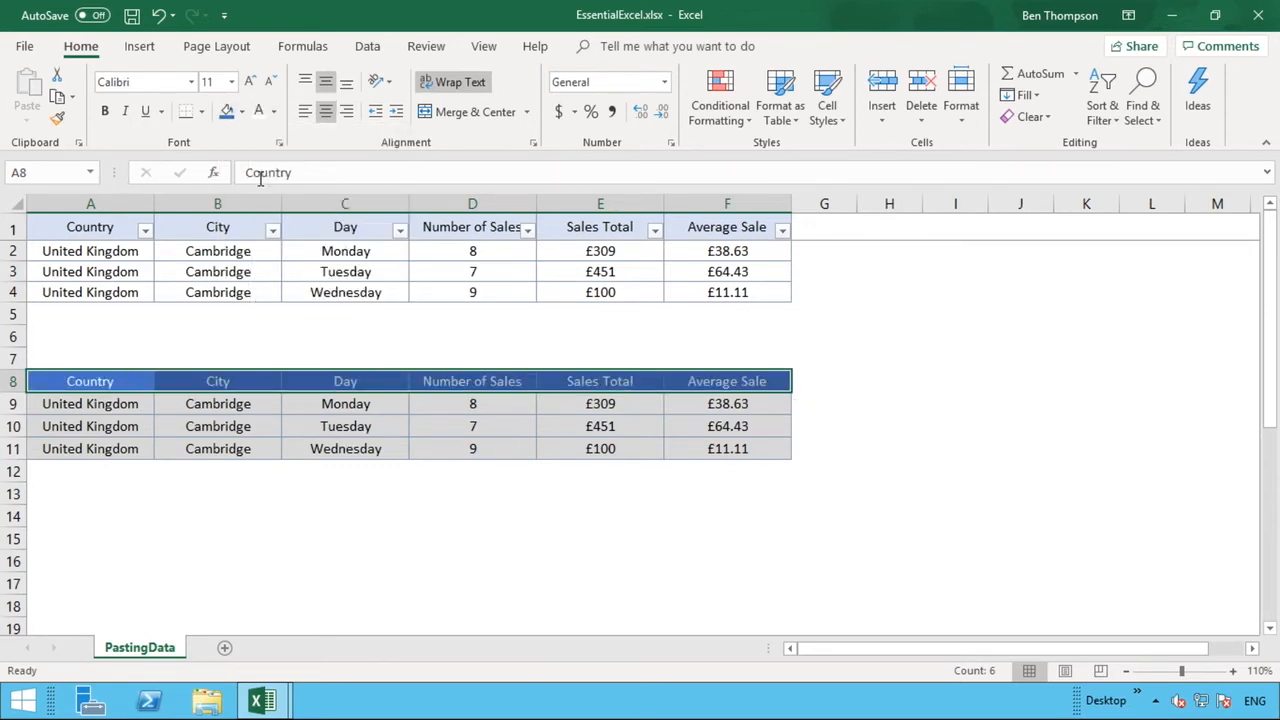
pyautogui.click(335, 568)
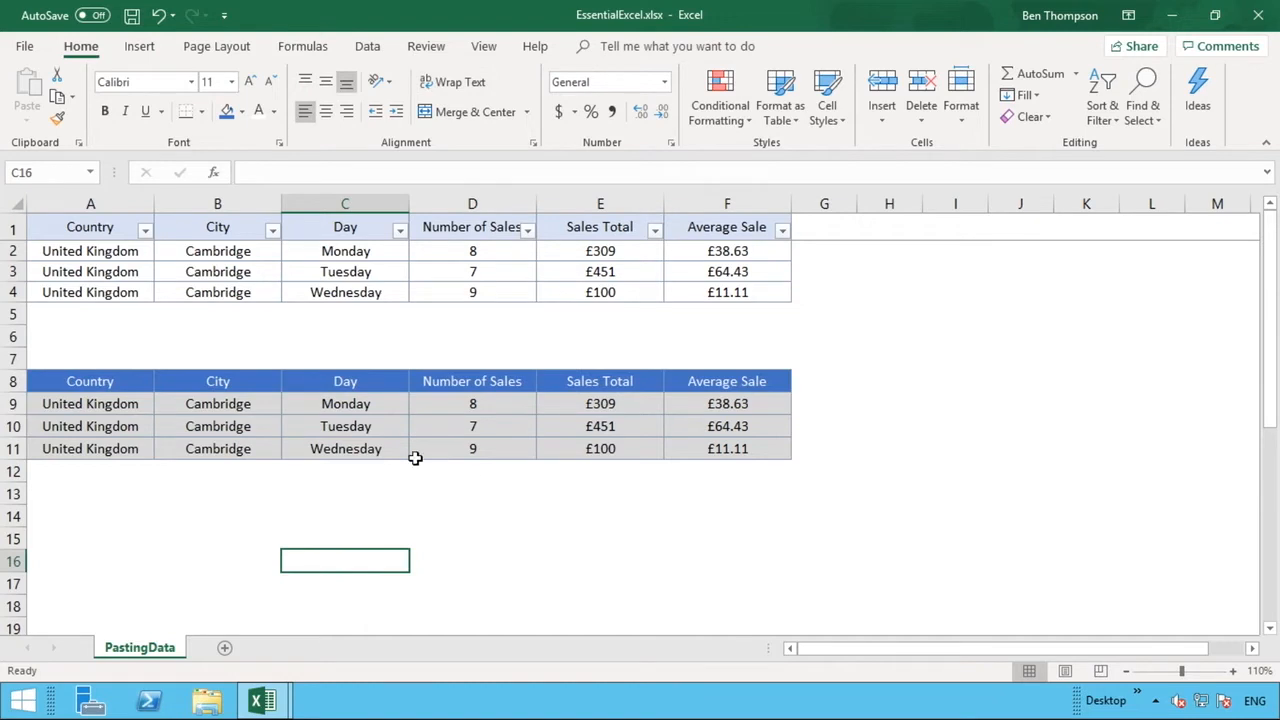
# Step: Fill the copied table's Tuesday row A10:F10 with yellow
pyautogui.moveTo(124, 430); pyautogui.dragTo(717, 421)
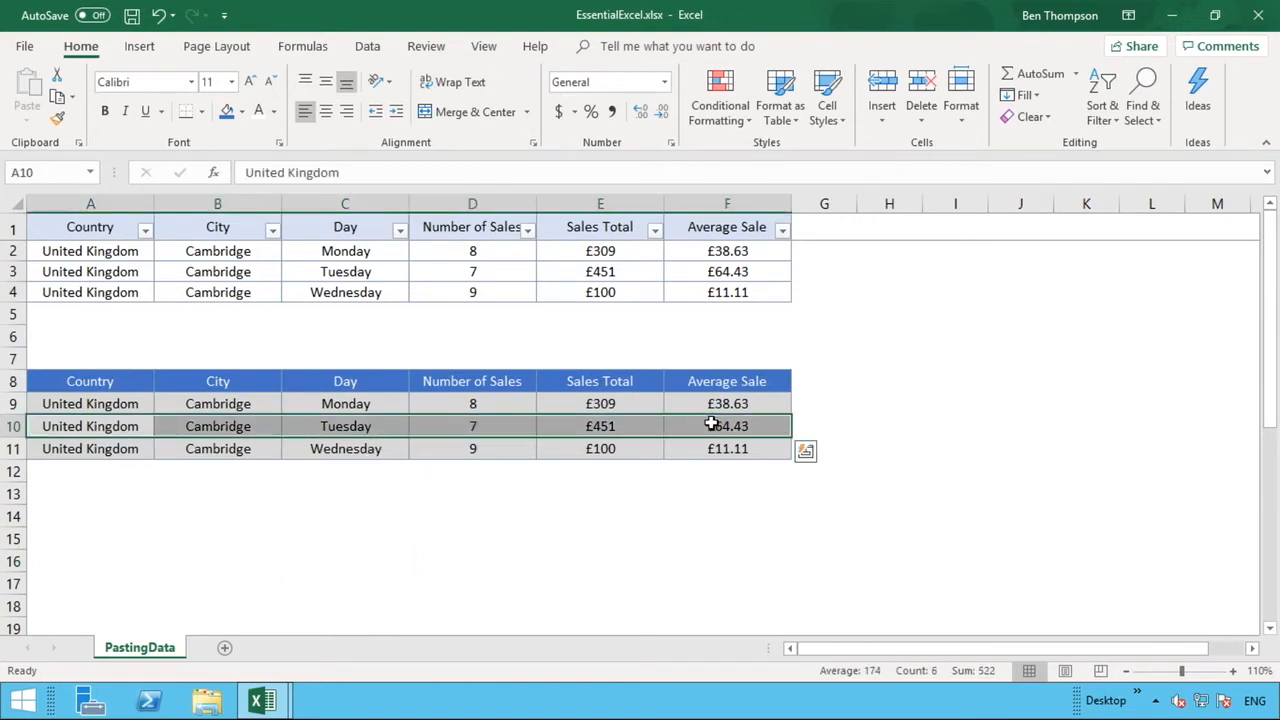
pyautogui.click(242, 112)
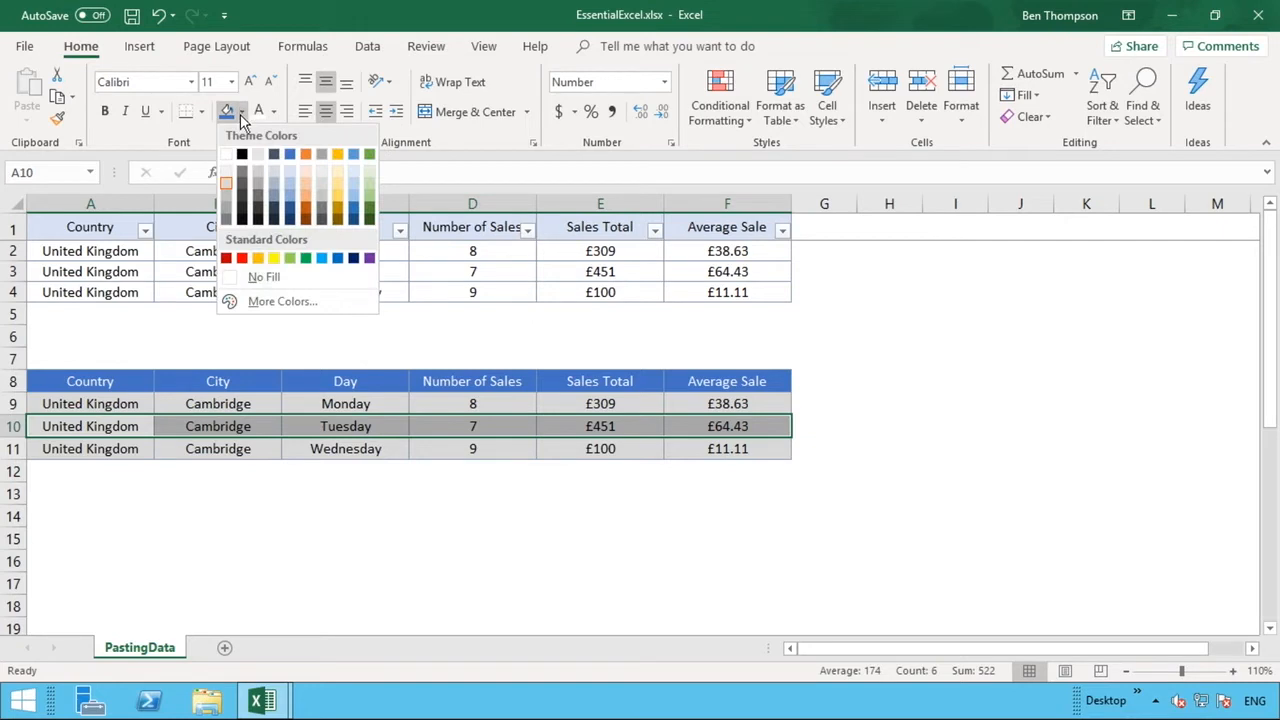
pyautogui.click(271, 256)
pyautogui.click(325, 539)
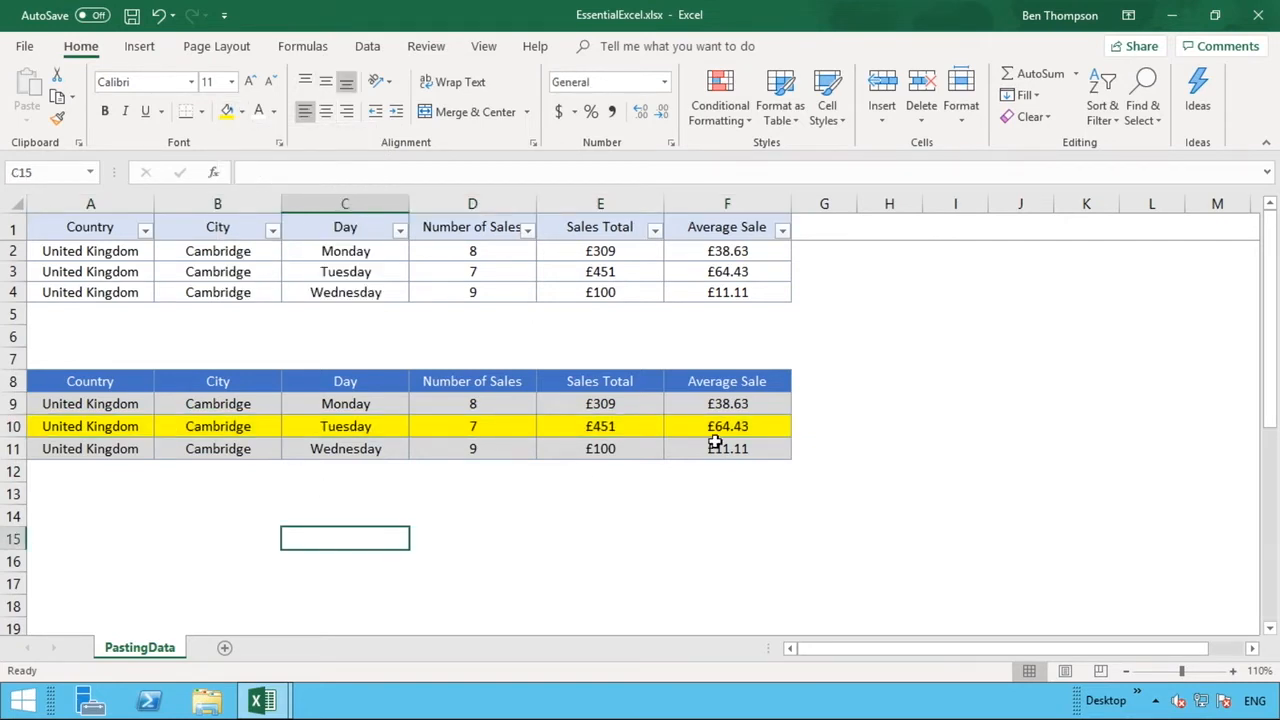
# Step: Clear the contents of the copied table A8:F11, keeping its formatting
pyautogui.moveTo(703, 449); pyautogui.dragTo(62, 387)
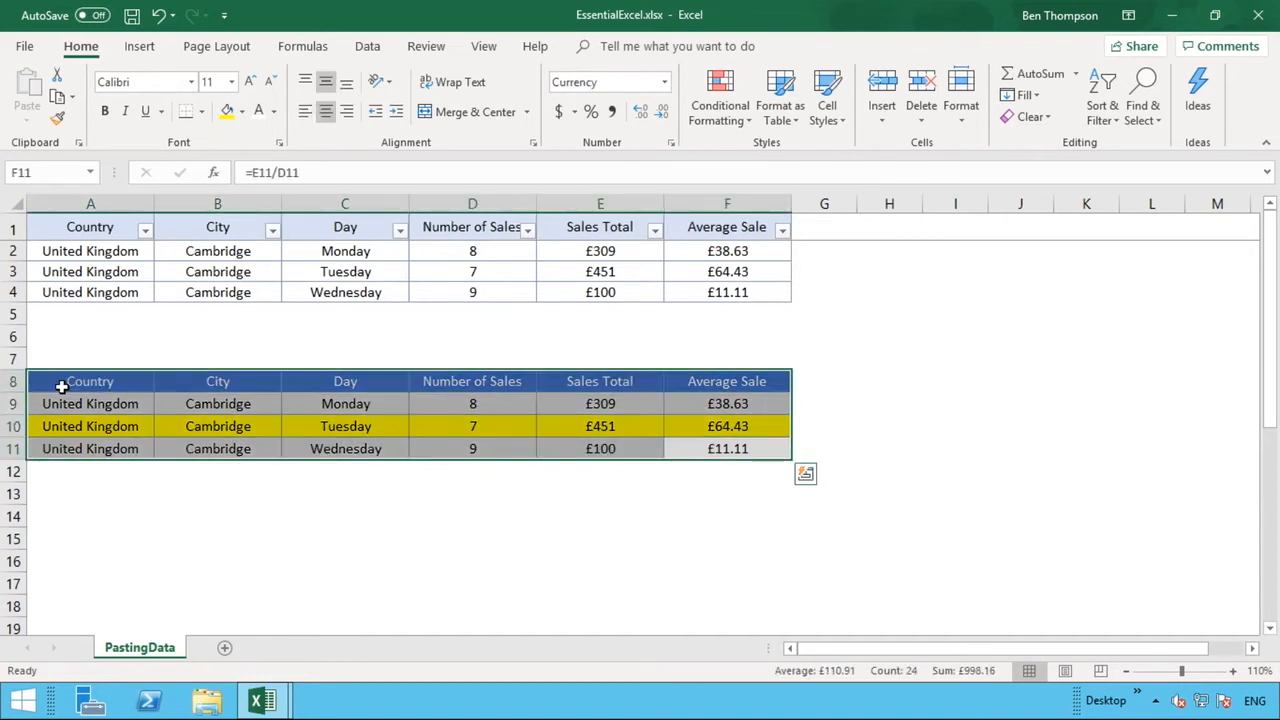
pyautogui.rightClick(62, 396)
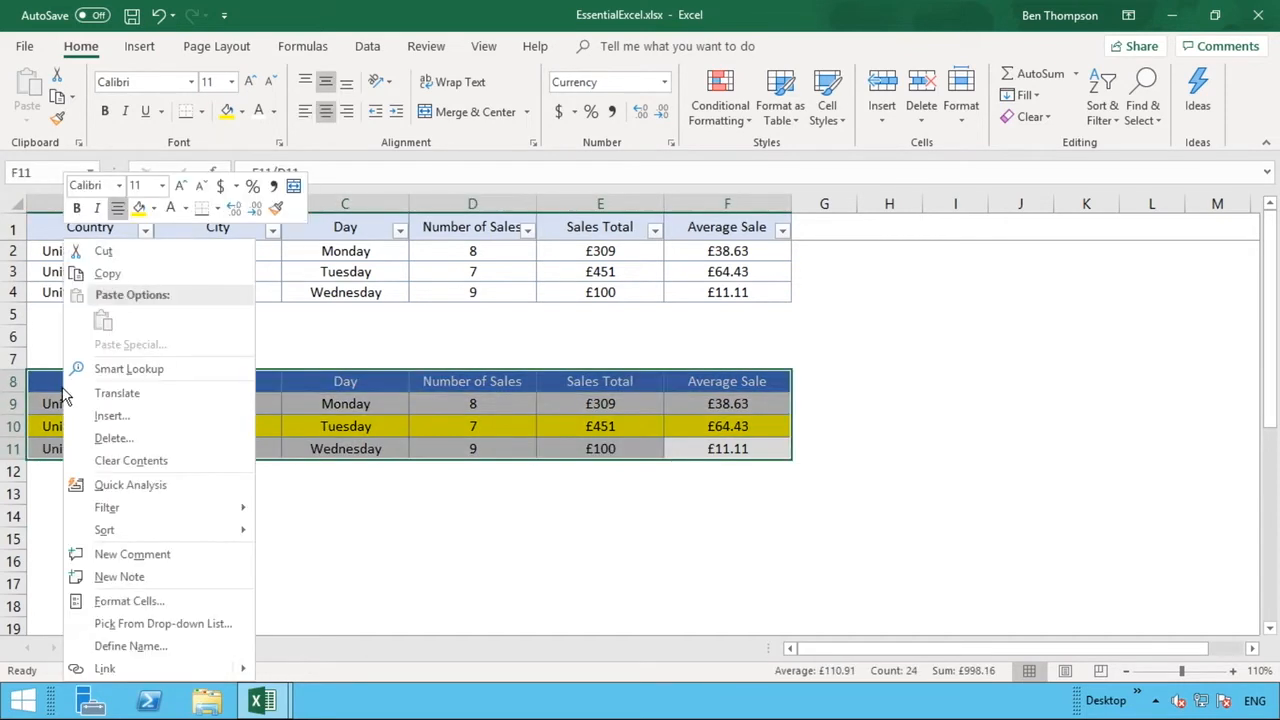
pyautogui.click(131, 461)
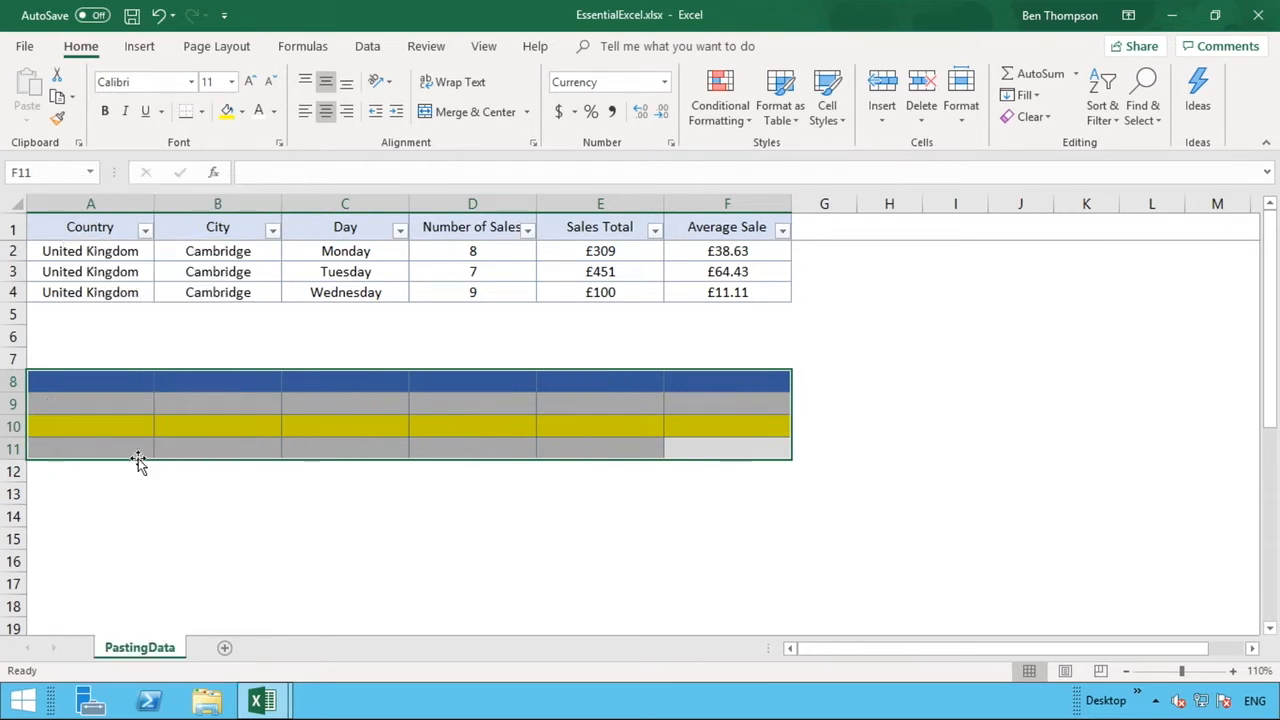
pyautogui.click(228, 511)
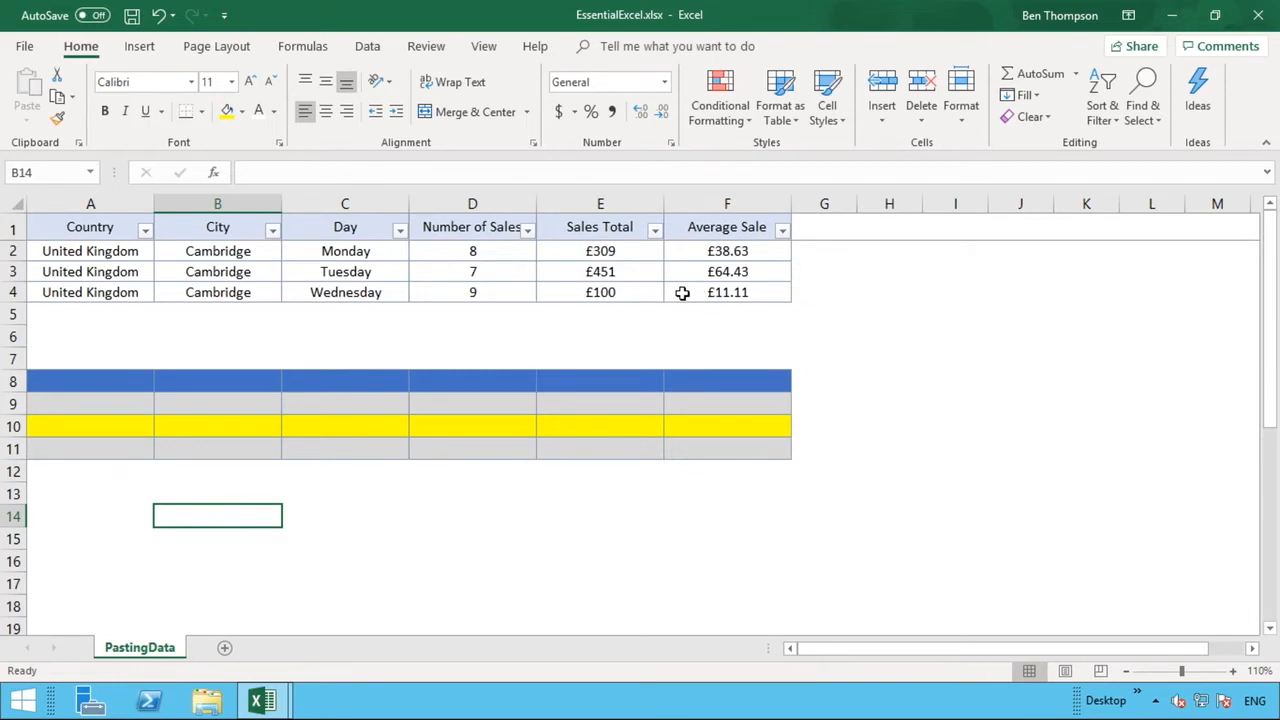
# Step: Copy the original table A1:F4 and paste only its values into the formatted range starting at A8
pyautogui.moveTo(682, 292); pyautogui.dragTo(54, 232)
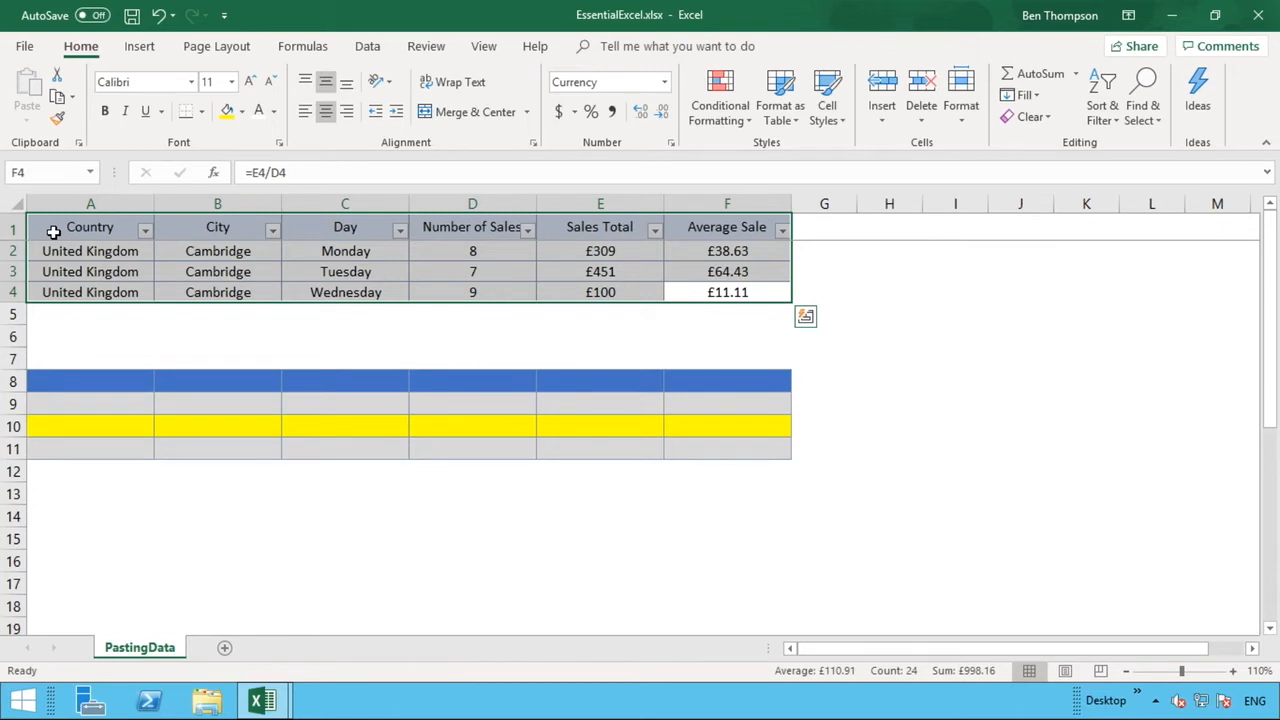
pyautogui.rightClick(54, 232)
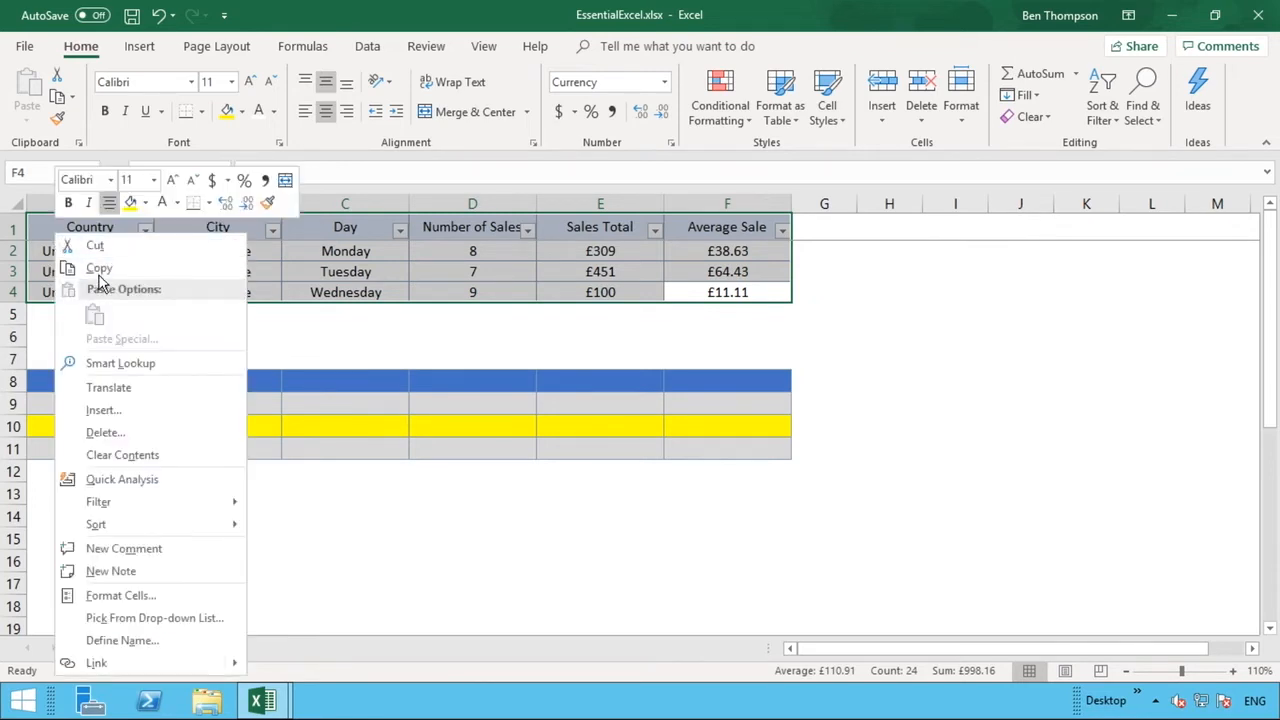
pyautogui.click(98, 270)
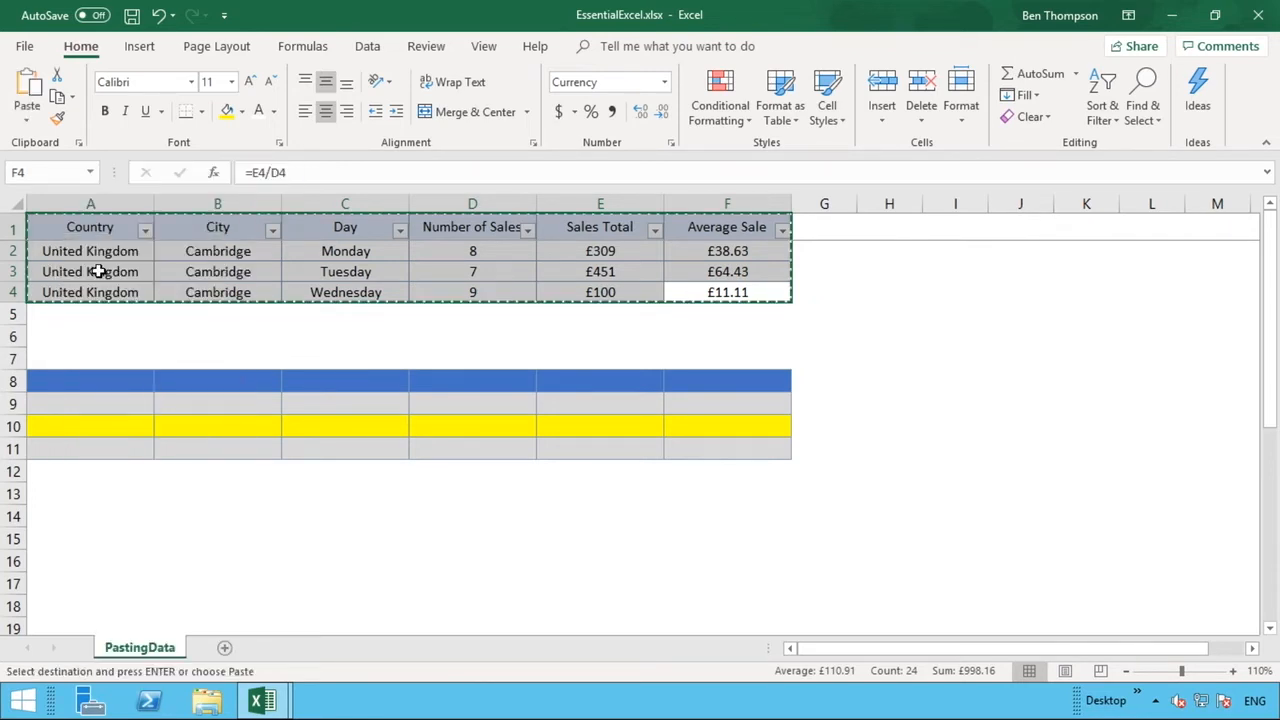
pyautogui.click(76, 380)
pyautogui.rightClick(76, 380)
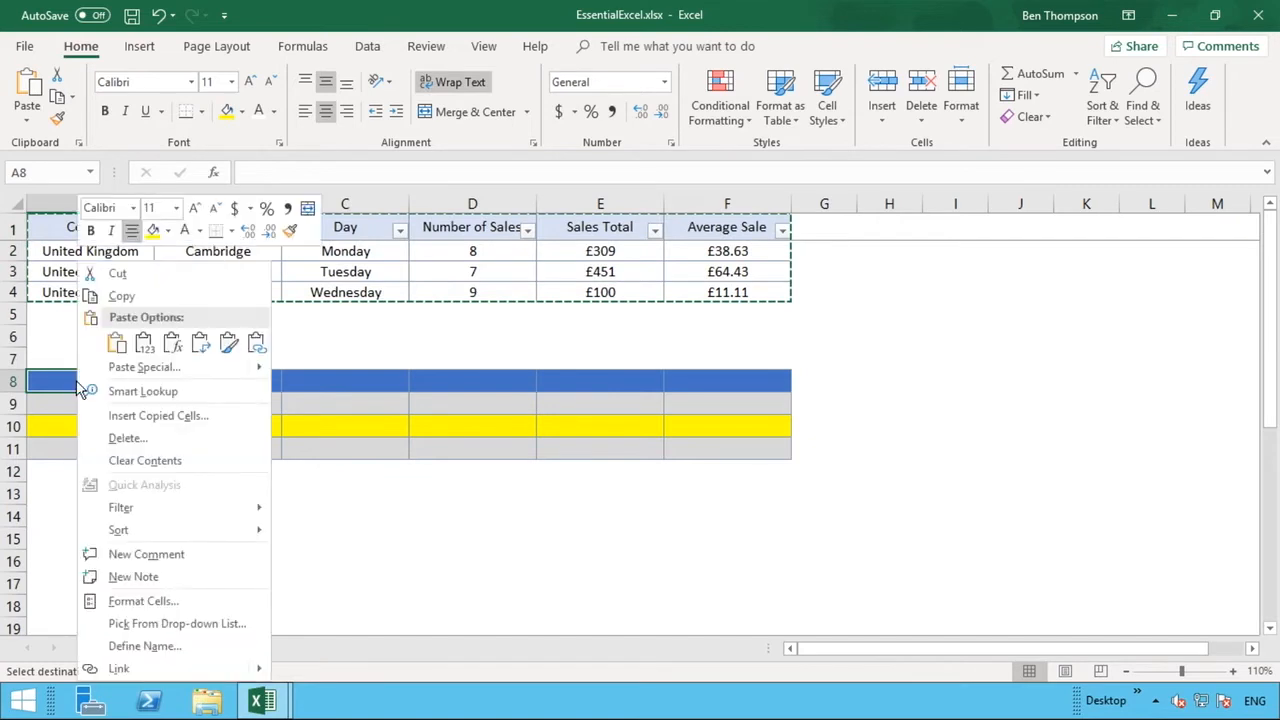
pyautogui.click(141, 346)
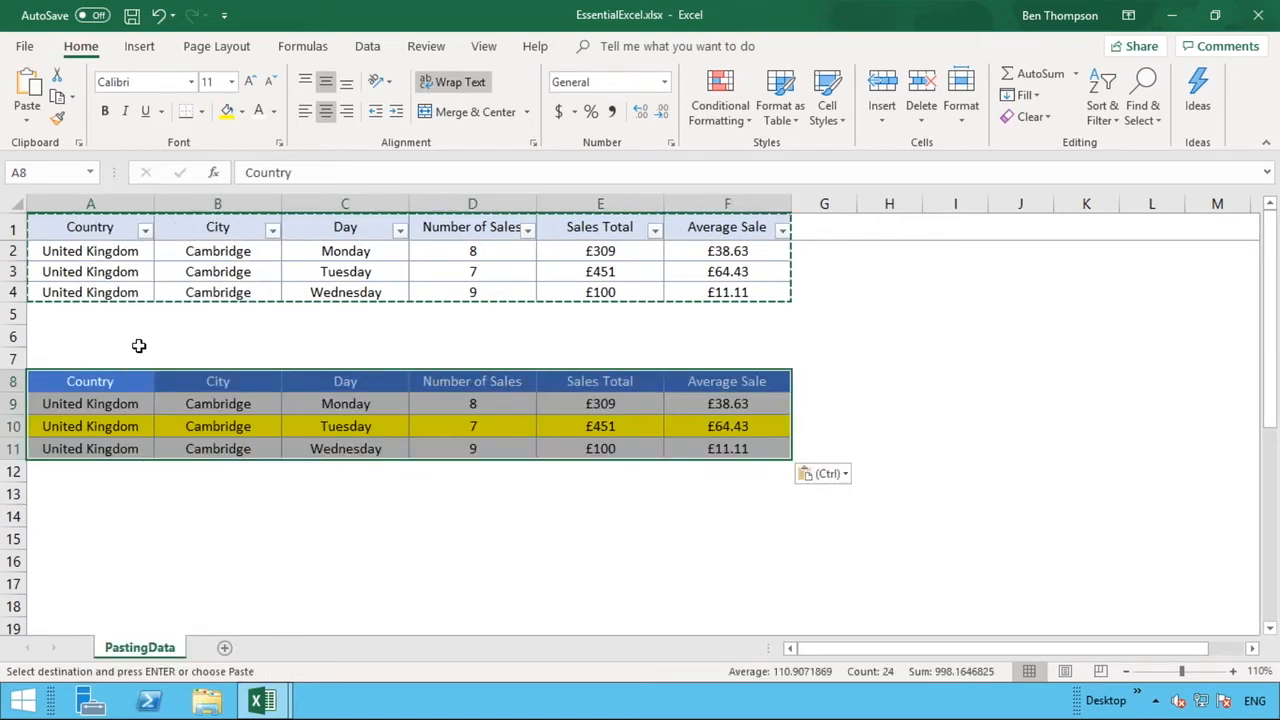
pyautogui.click(332, 510)
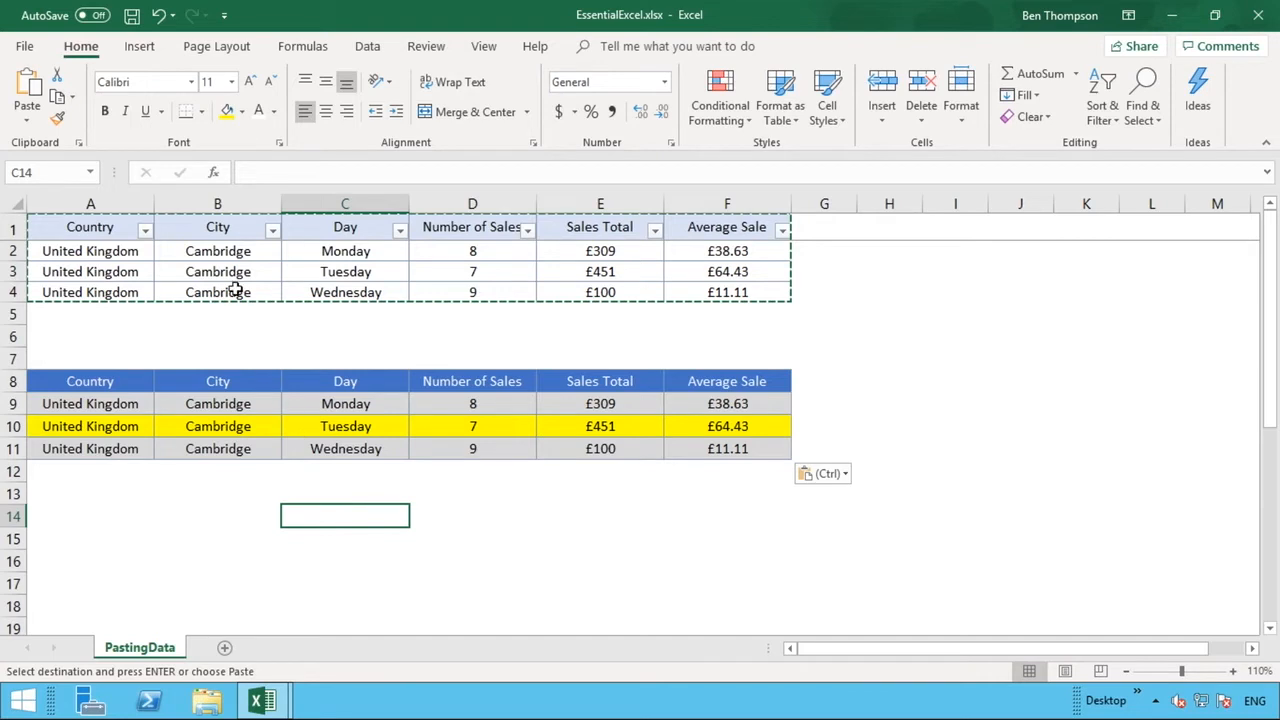
# Step: Compare the contents of the pasted Average Sale cell F9 with those of the original cell F2
pyautogui.click(167, 381)
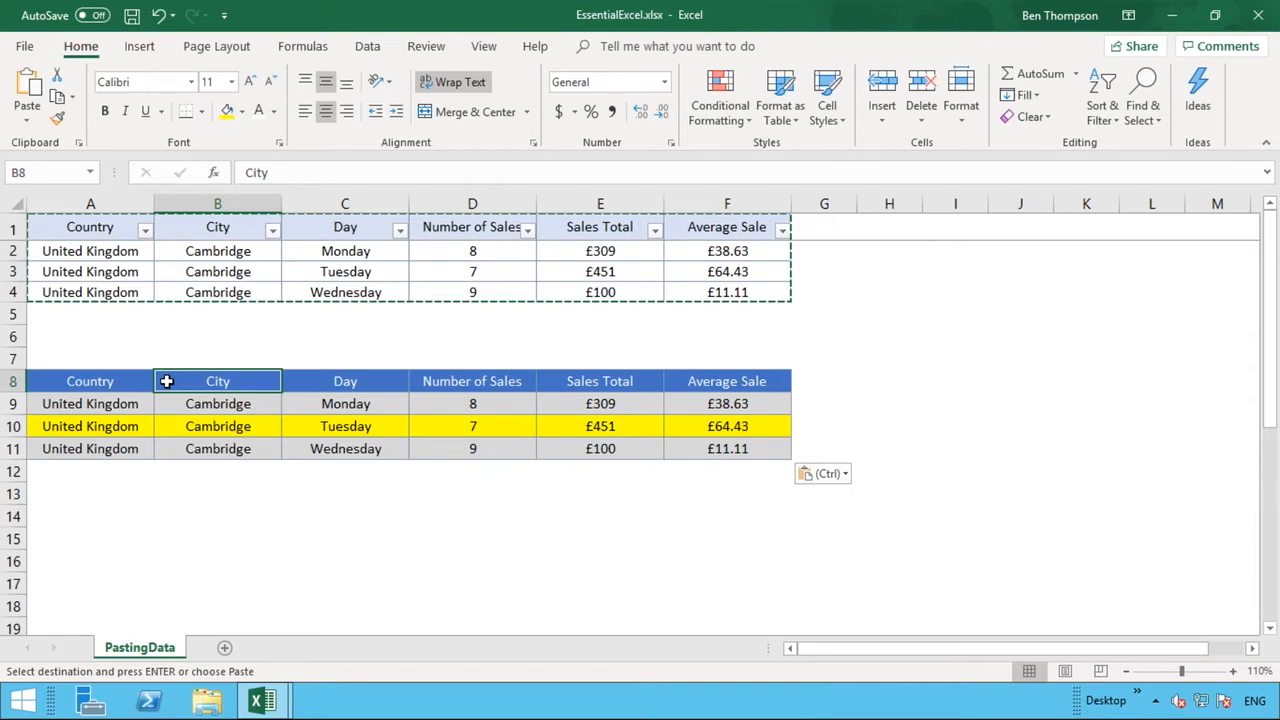
pyautogui.click(729, 405)
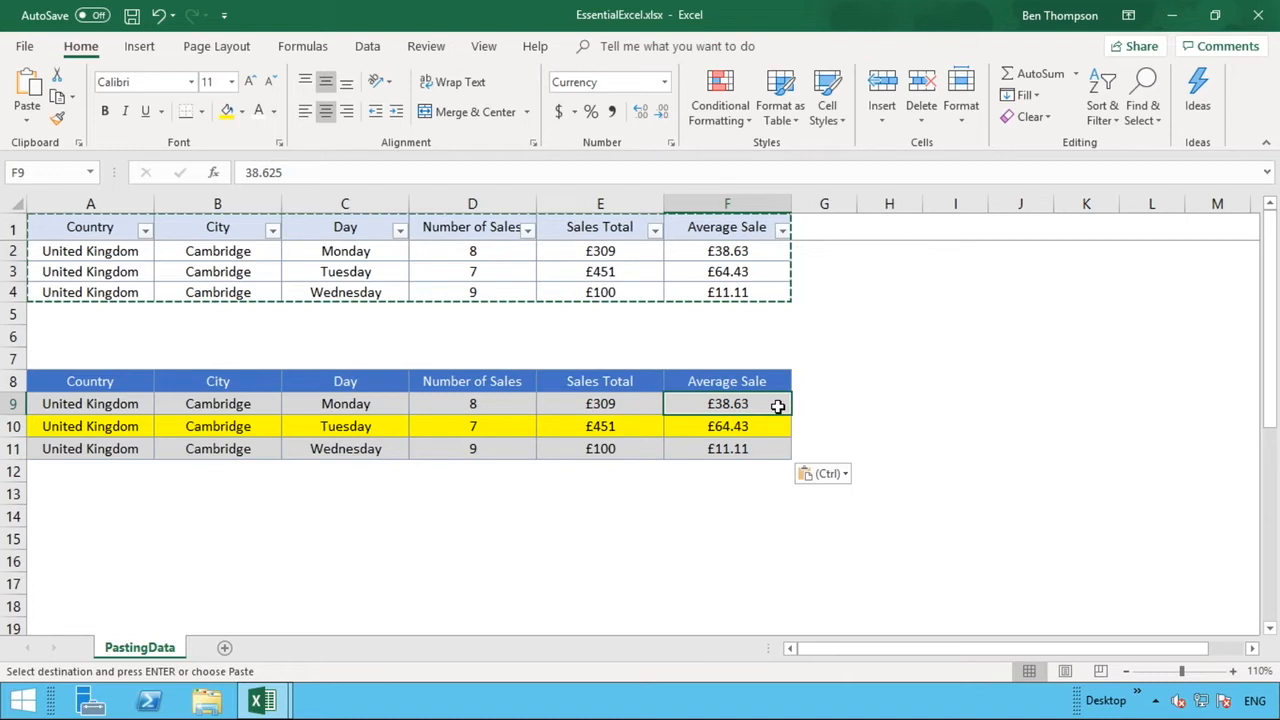
pyautogui.click(740, 252)
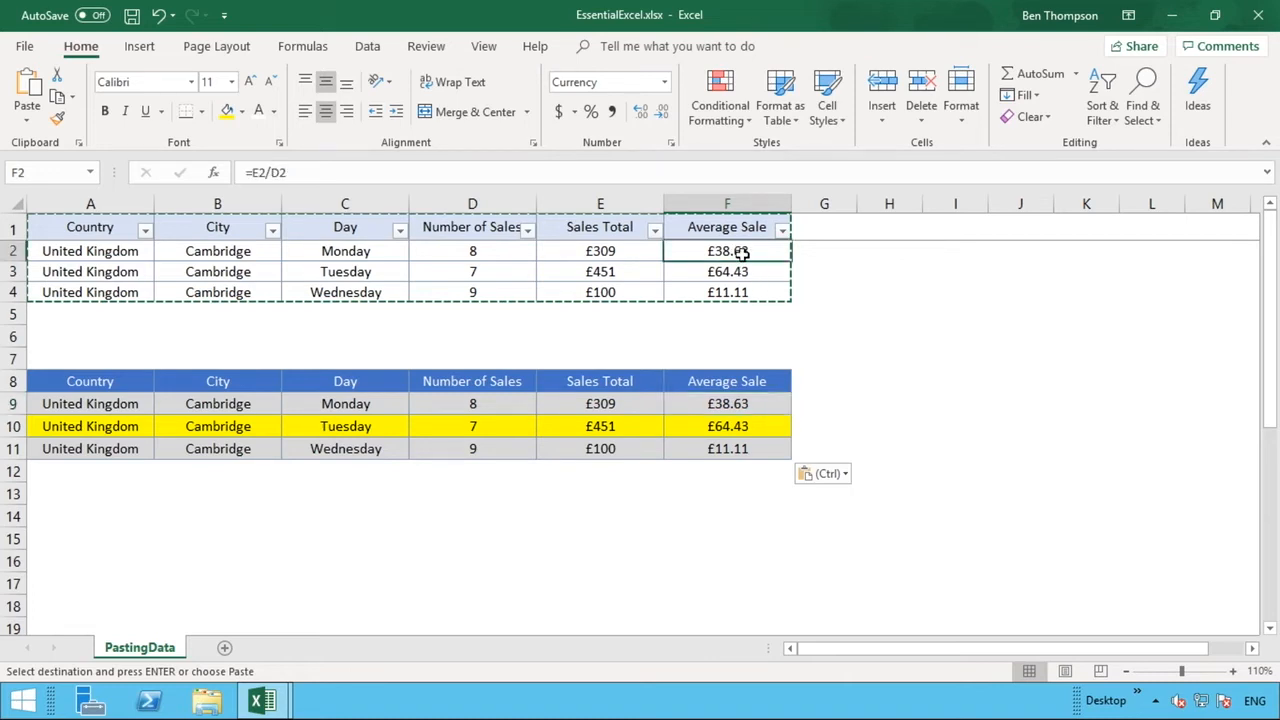
pyautogui.moveTo(740, 252); pyautogui.dragTo(738, 293)
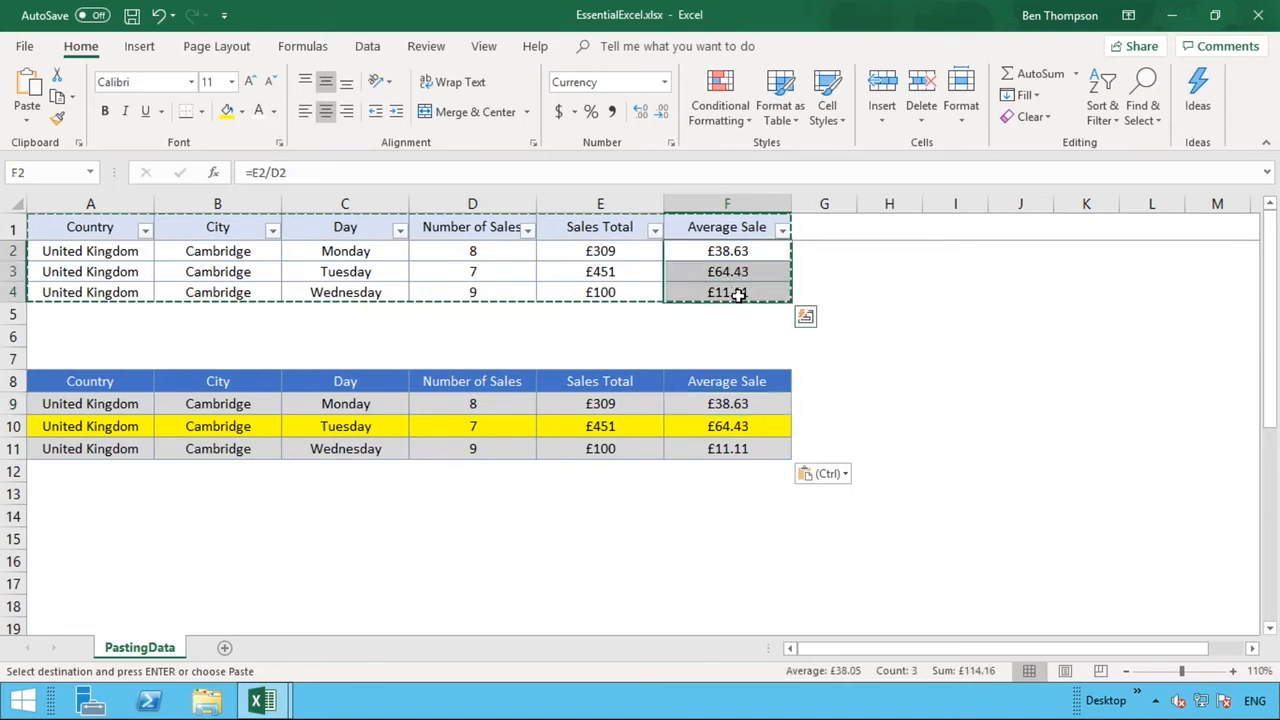
pyautogui.rightClick(738, 294)
pyautogui.click(770, 338)
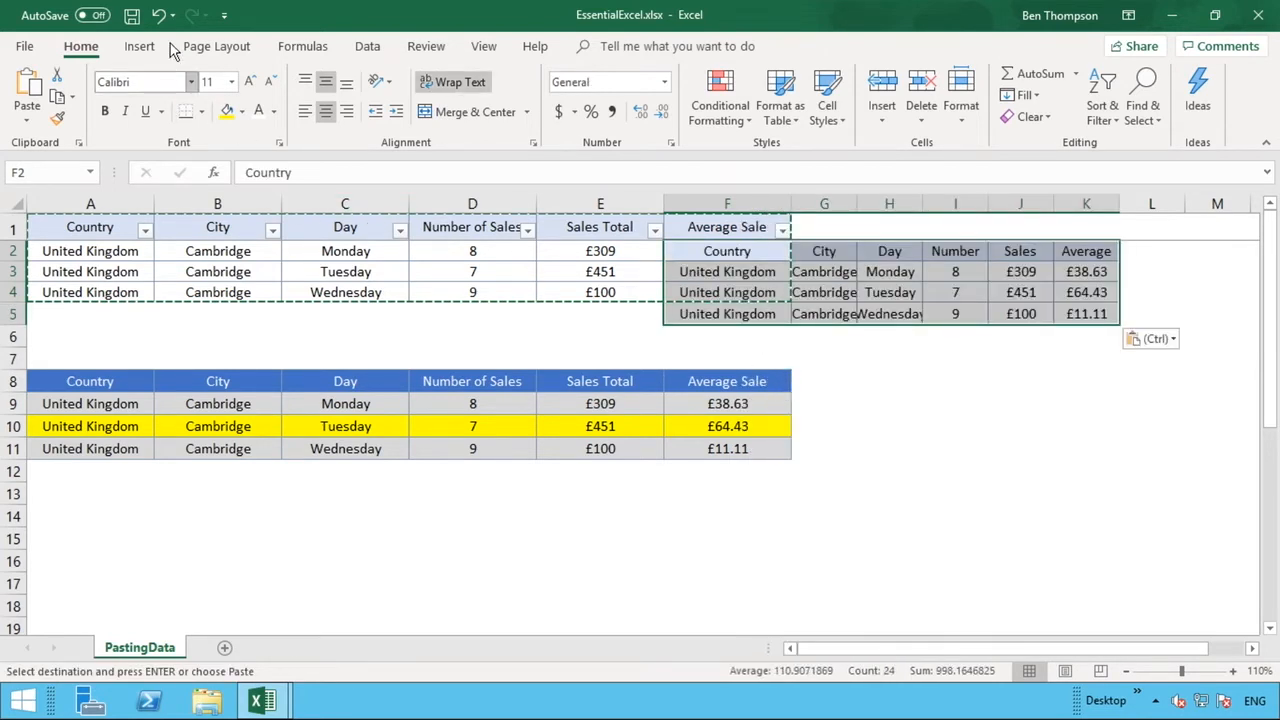
pyautogui.click(158, 15)
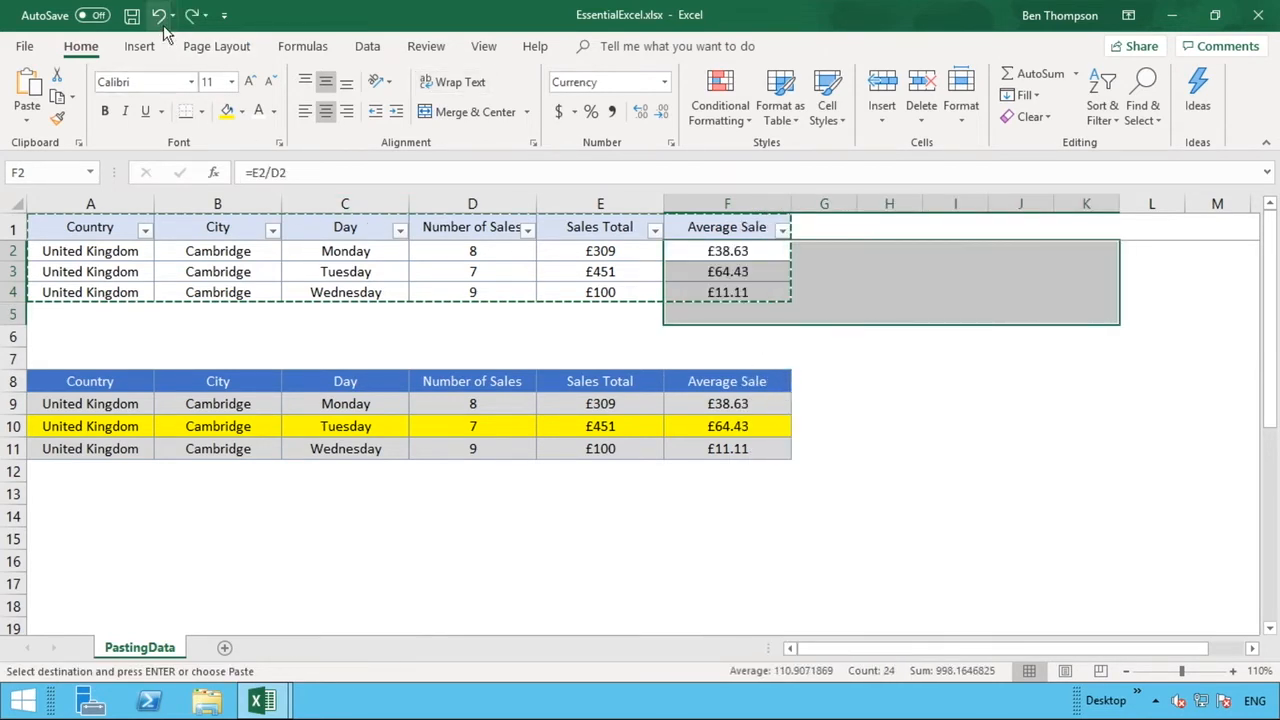
# Step: Copy the original Average Sale cells F2:F4 and paste only their formulas into F9:F11
pyautogui.moveTo(691, 292); pyautogui.dragTo(692, 255)
pyautogui.rightClick(692, 255)
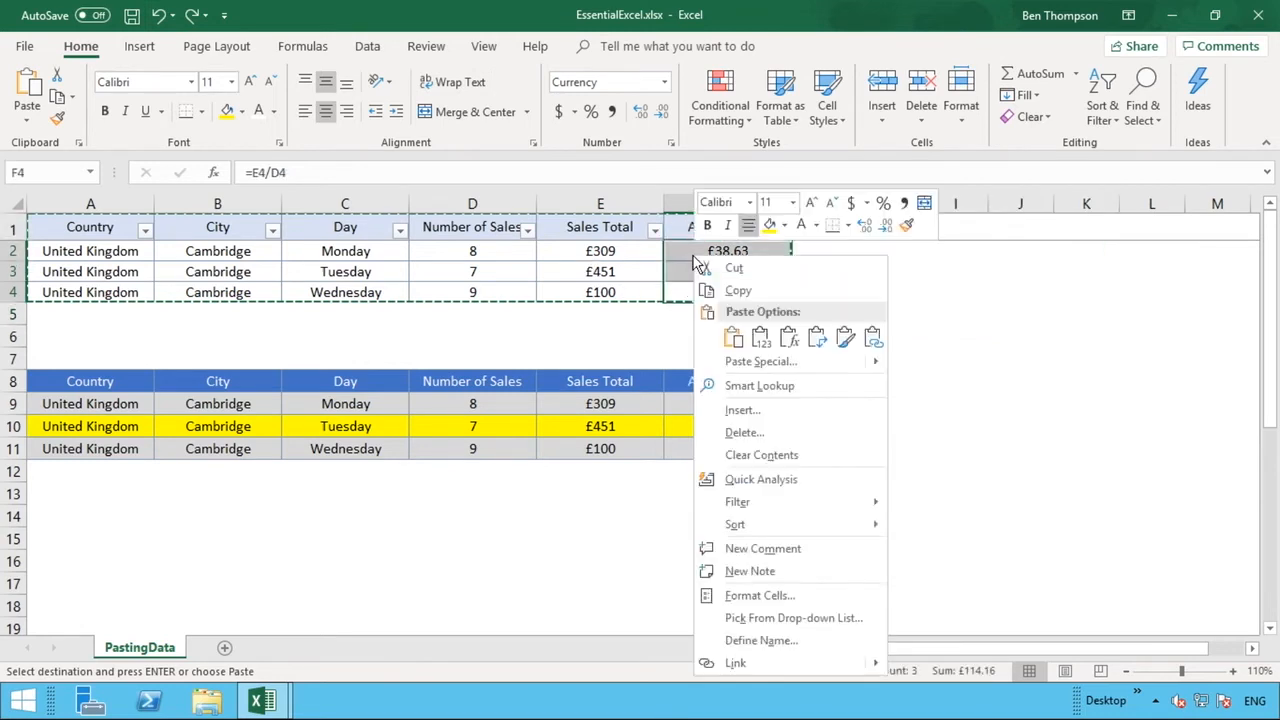
pyautogui.click(720, 292)
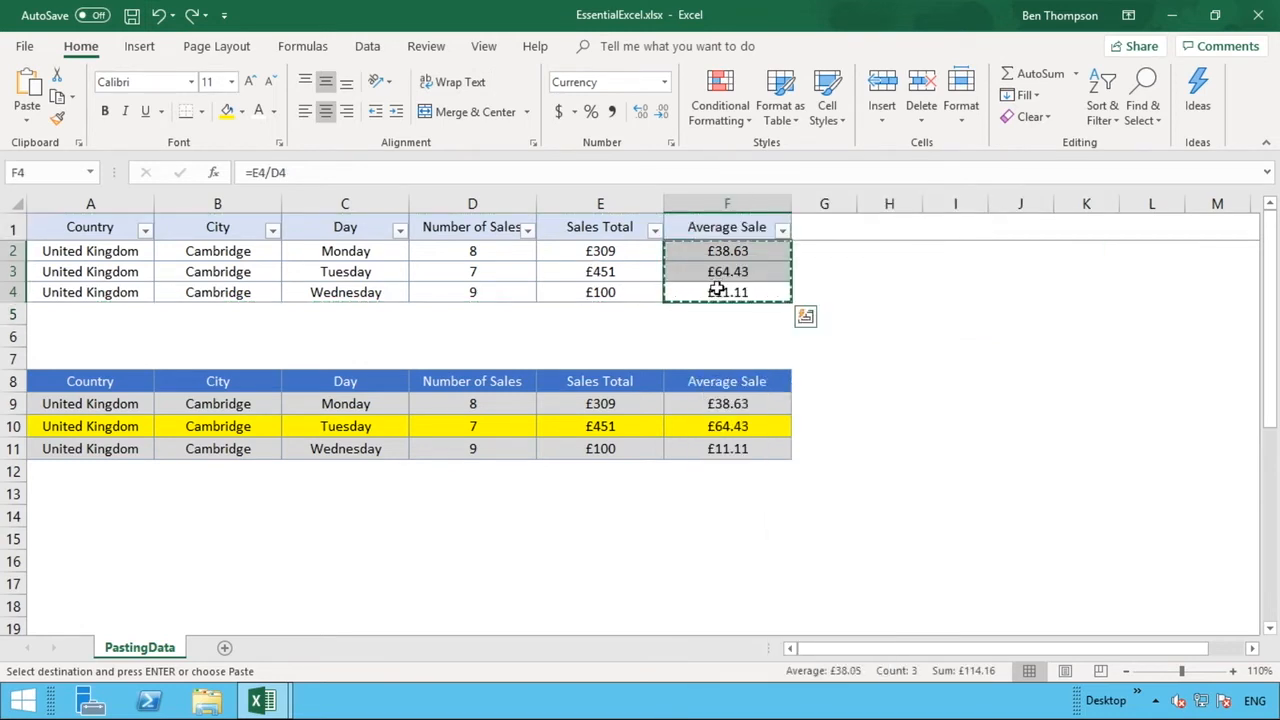
pyautogui.click(745, 404)
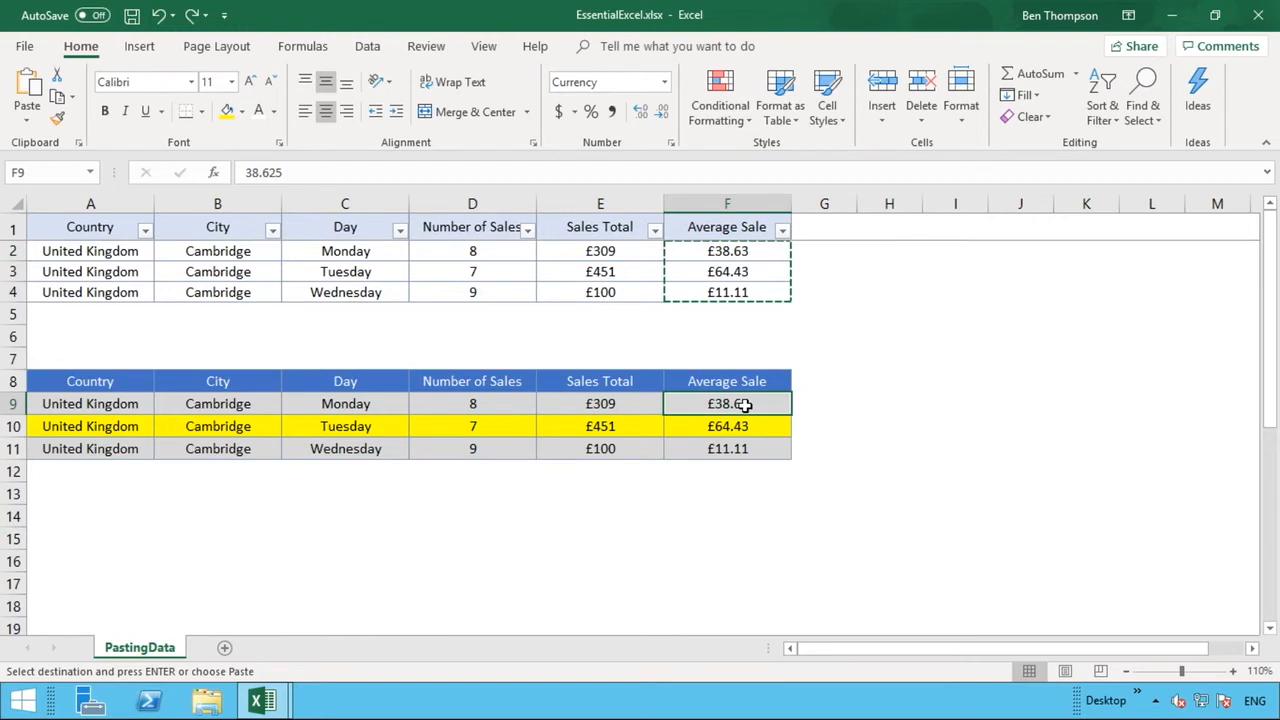
pyautogui.moveTo(745, 404); pyautogui.dragTo(746, 452)
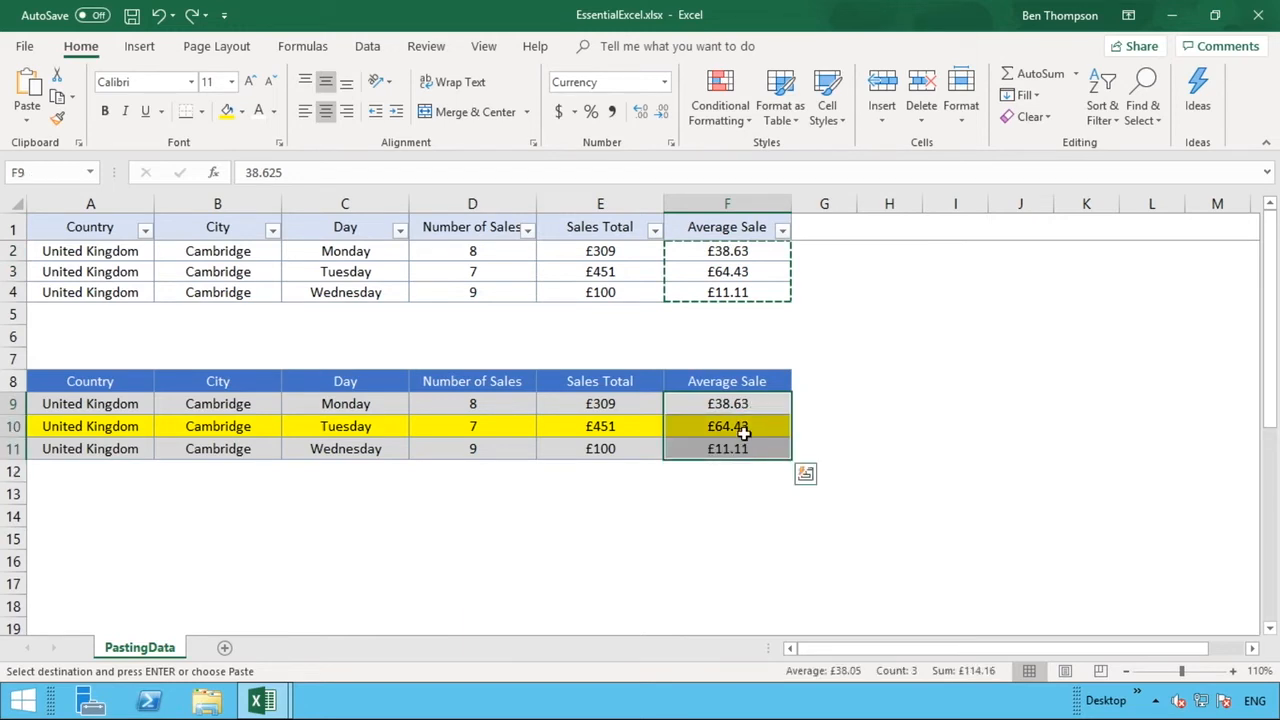
pyautogui.rightClick(744, 433)
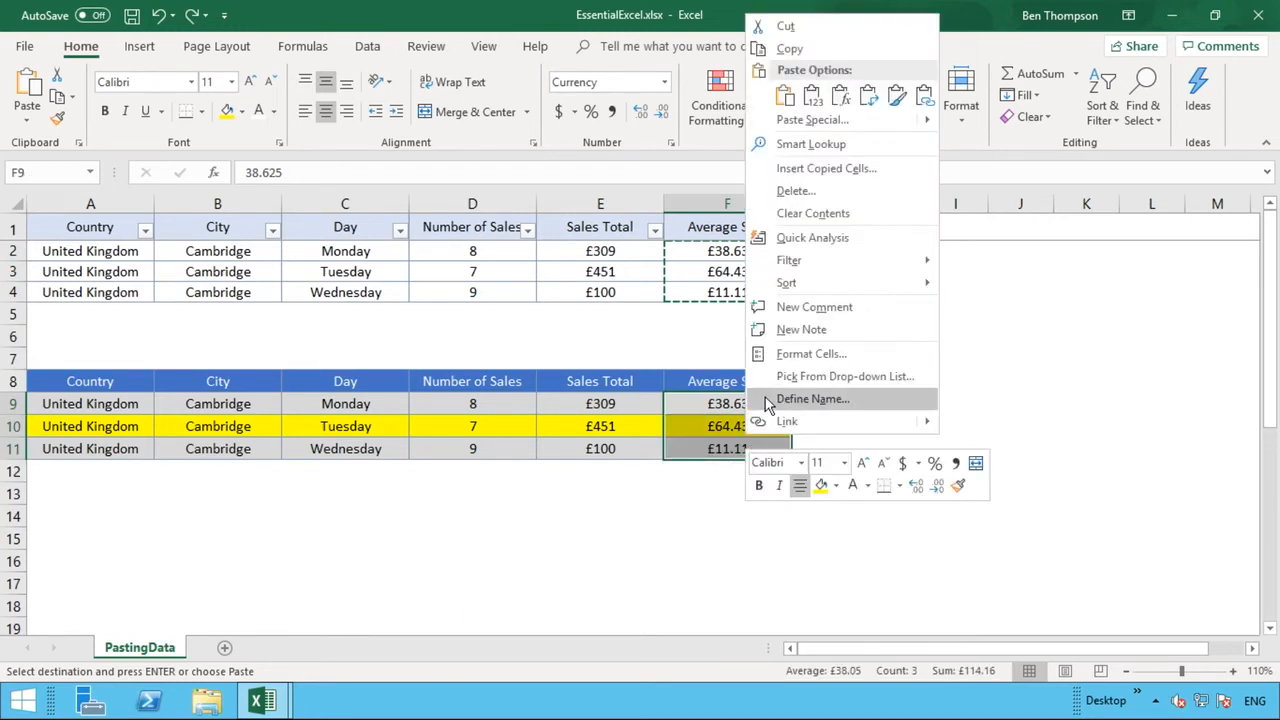
pyautogui.click(843, 104)
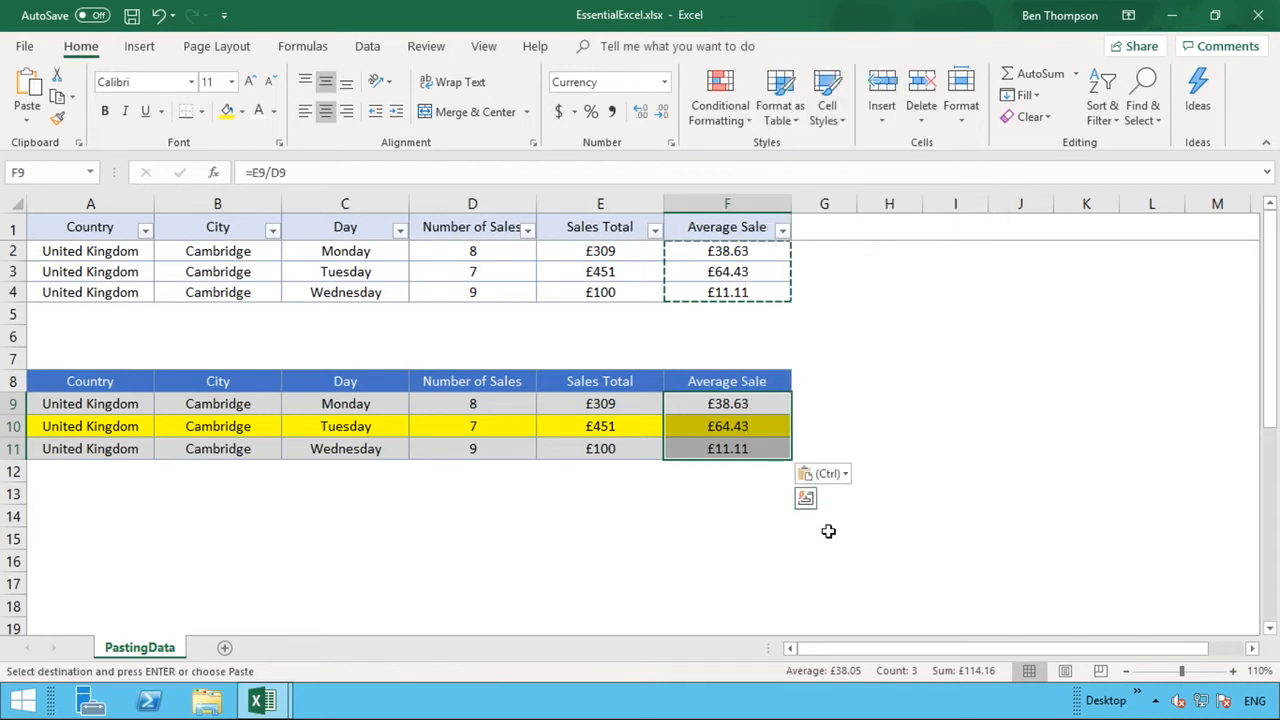
pyautogui.click(752, 404)
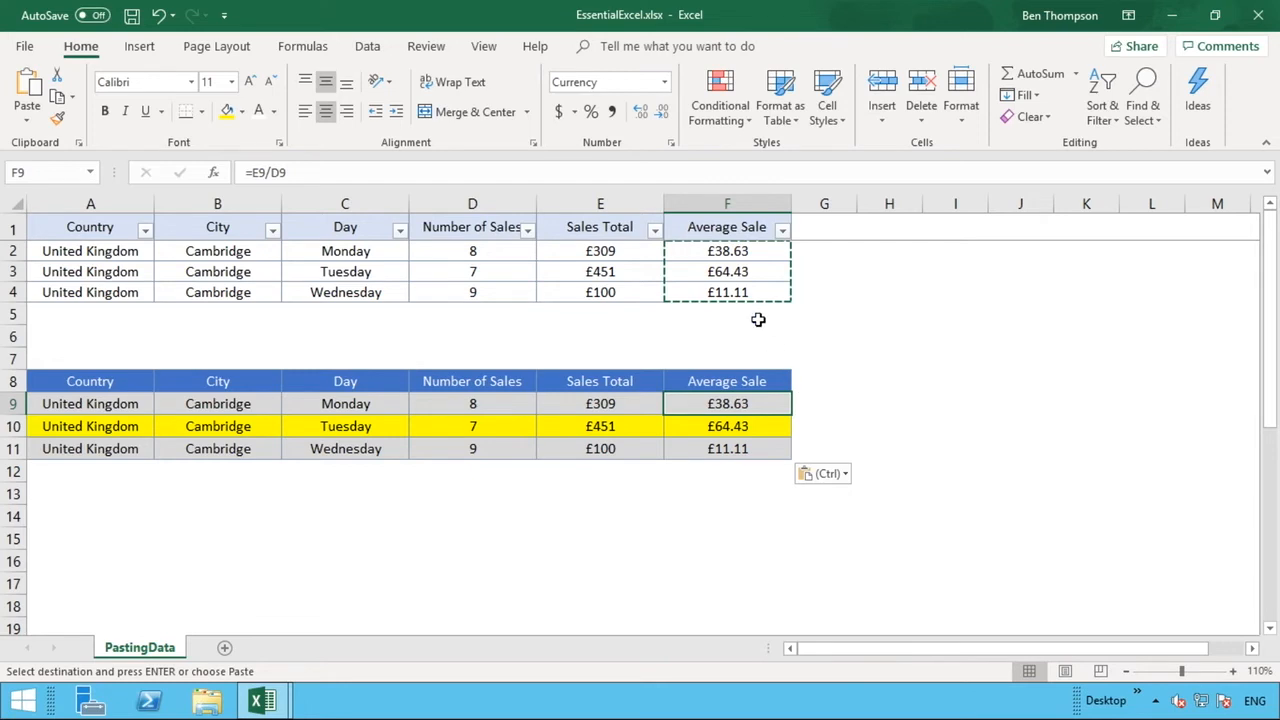
# Step: Copy the whole original table A1:F4 and paste only its formulas into the formatted table starting at A8
pyautogui.moveTo(734, 251); pyautogui.dragTo(731, 293)
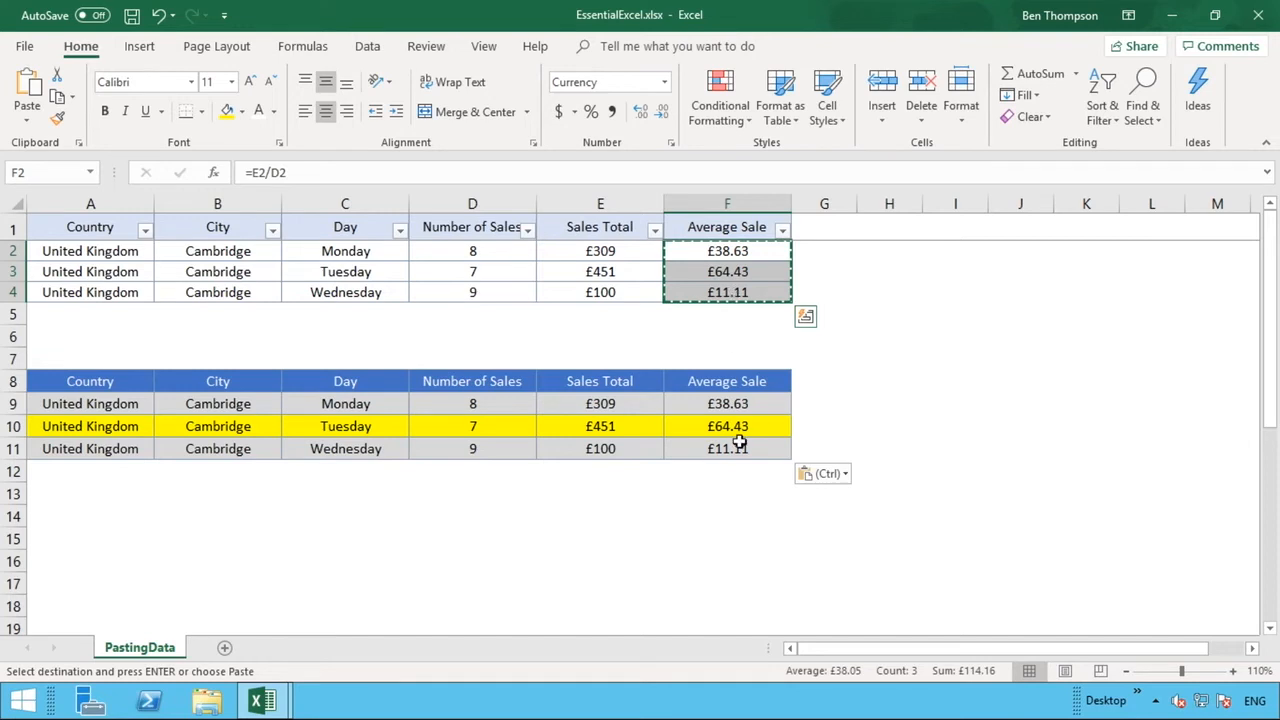
pyautogui.moveTo(716, 290); pyautogui.dragTo(108, 226)
pyautogui.rightClick(112, 227)
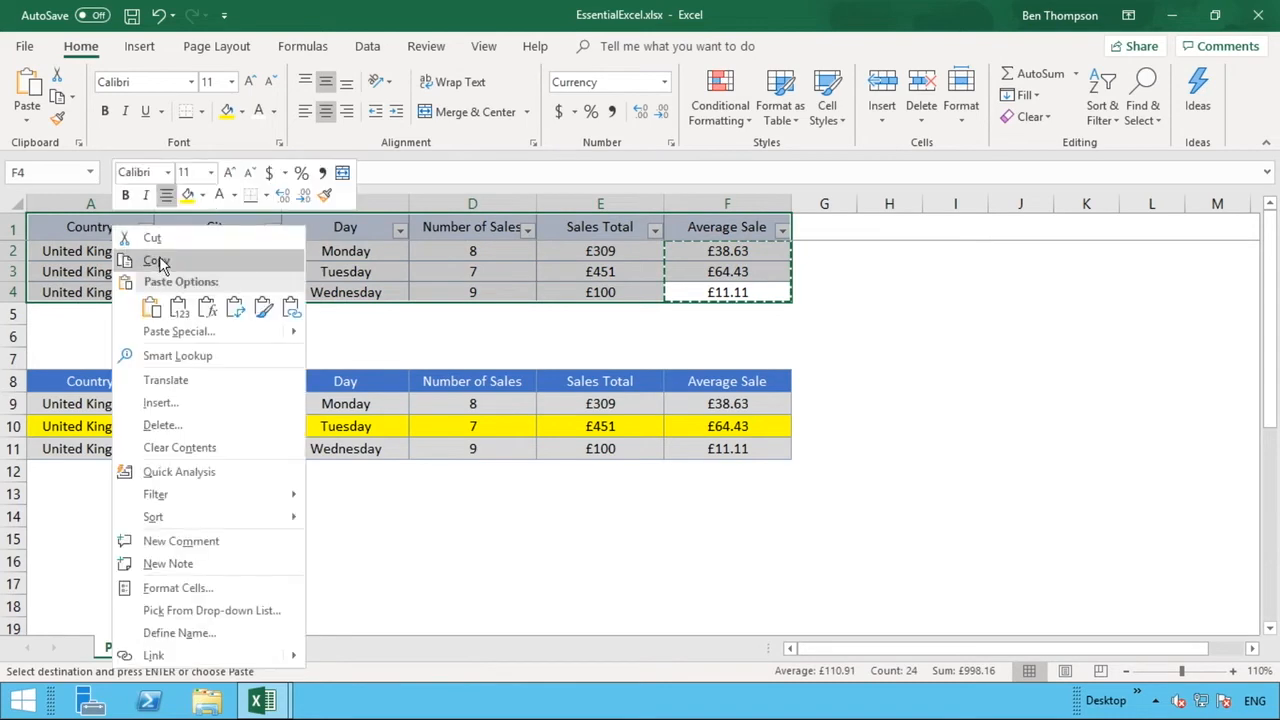
pyautogui.click(160, 265)
pyautogui.click(90, 381)
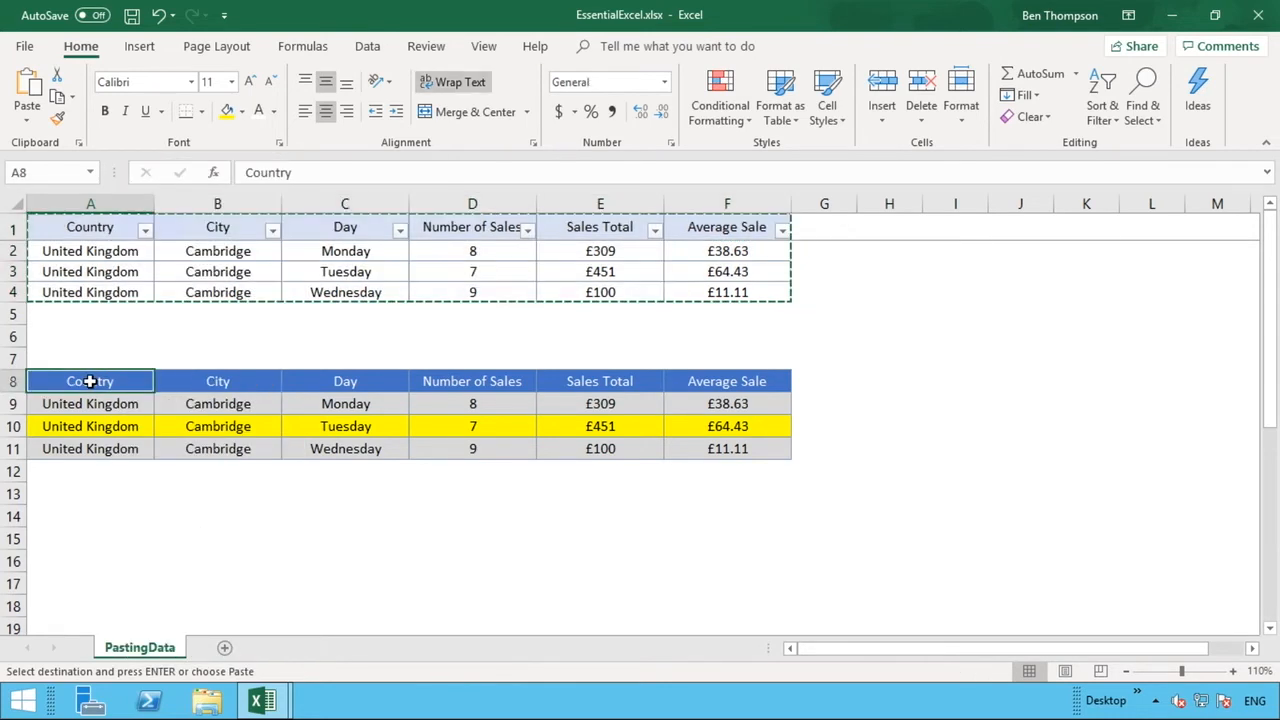
pyautogui.rightClick(90, 381)
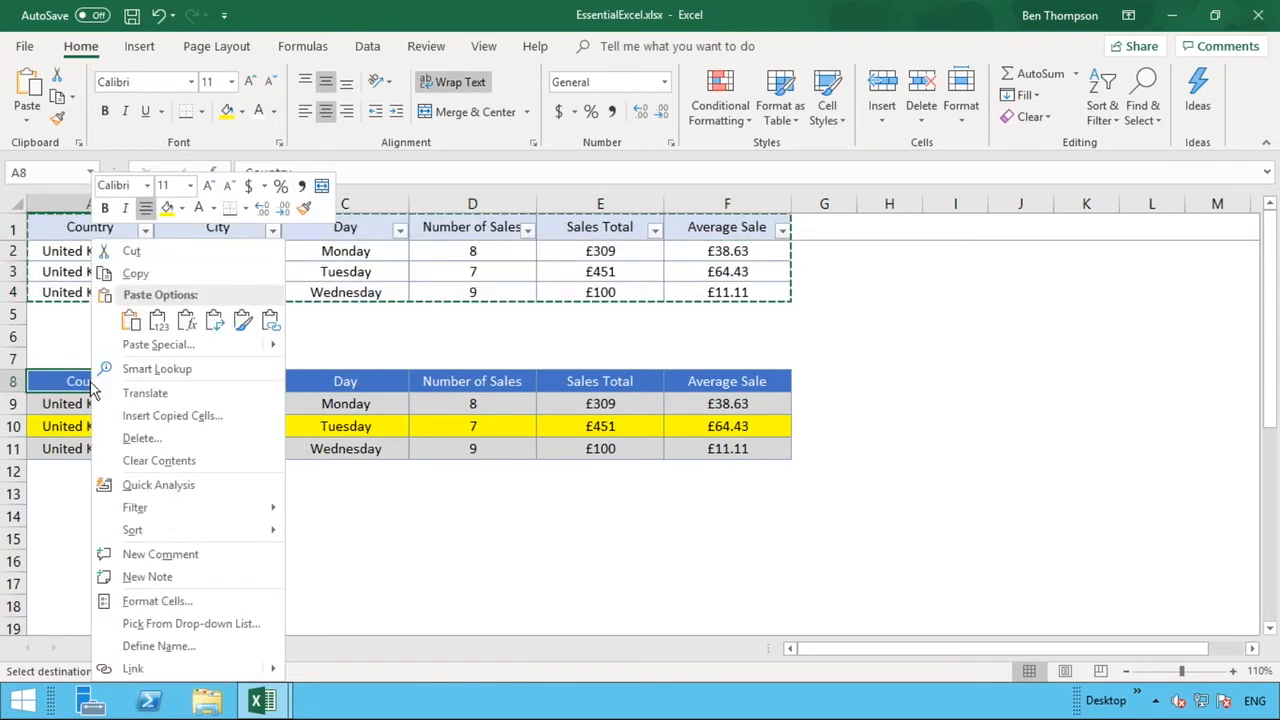
pyautogui.click(189, 322)
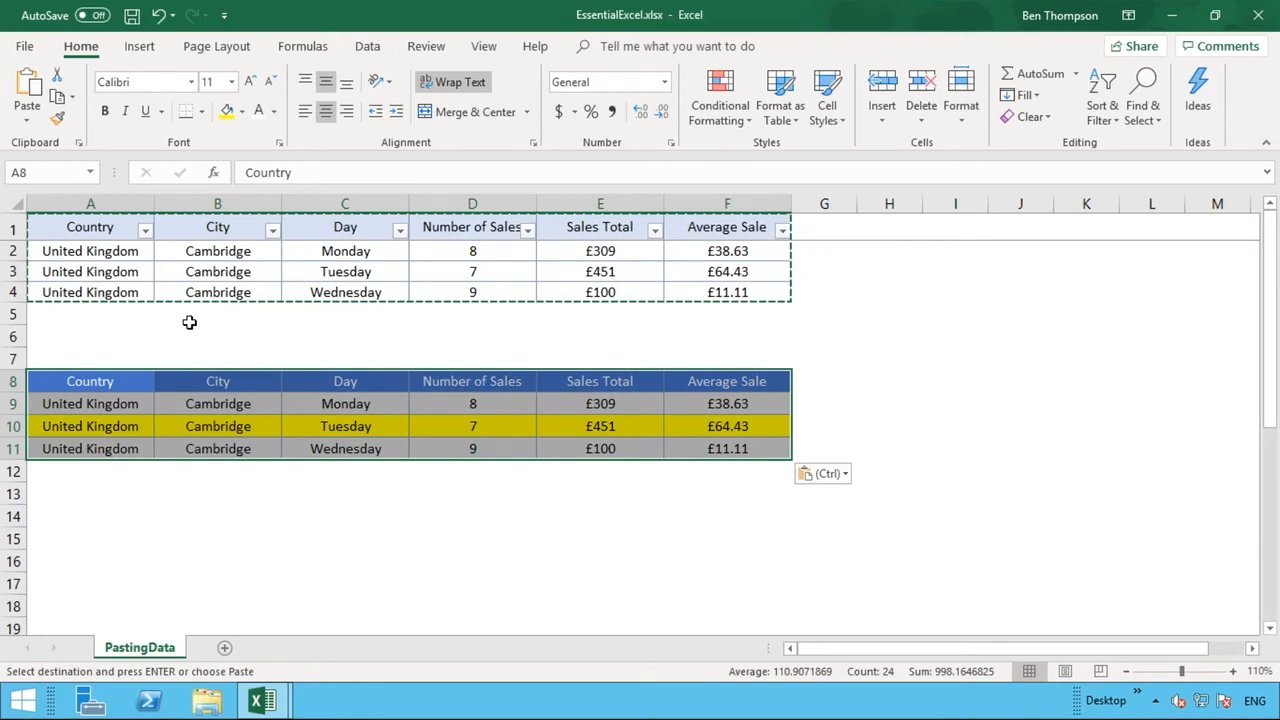
# Step: Check the contents of the pasted cells C9 and F11 for text and formulas, then end the copy mode
pyautogui.click(340, 405)
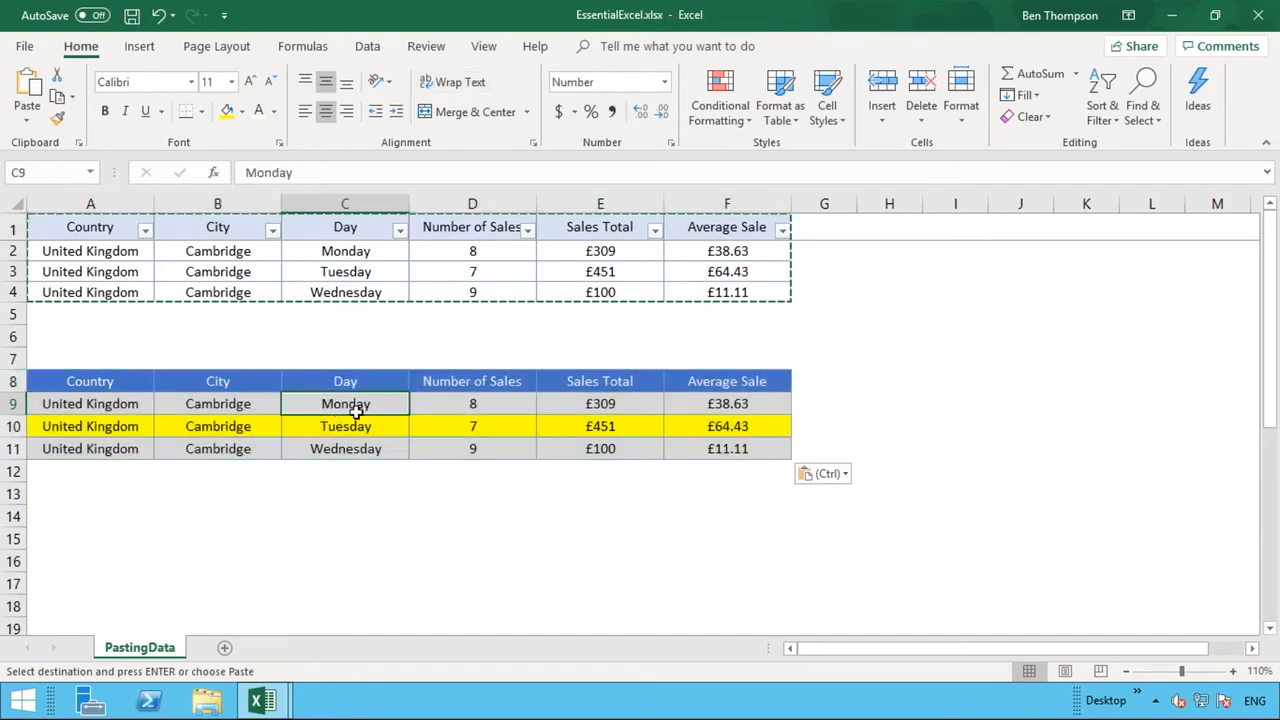
pyautogui.click(710, 449)
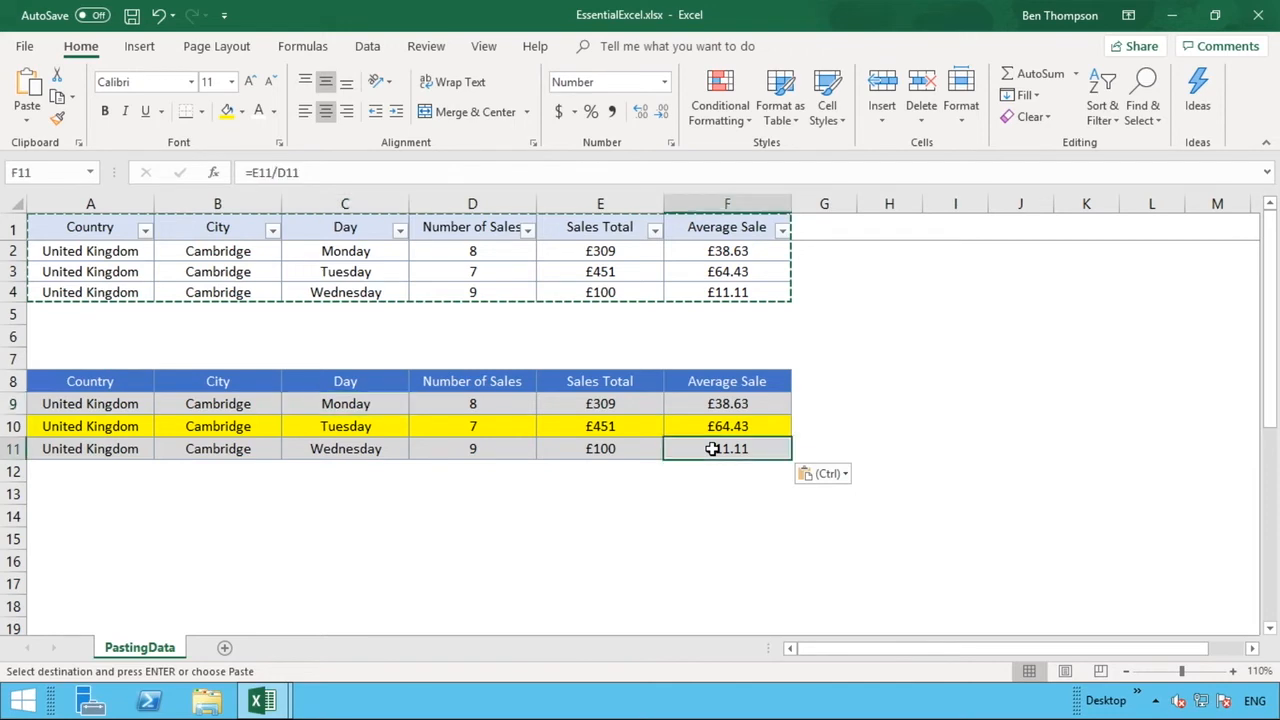
pyautogui.moveTo(712, 449); pyautogui.dragTo(293, 407)
pyautogui.click(740, 293)
pyautogui.doubleClick(866, 366)
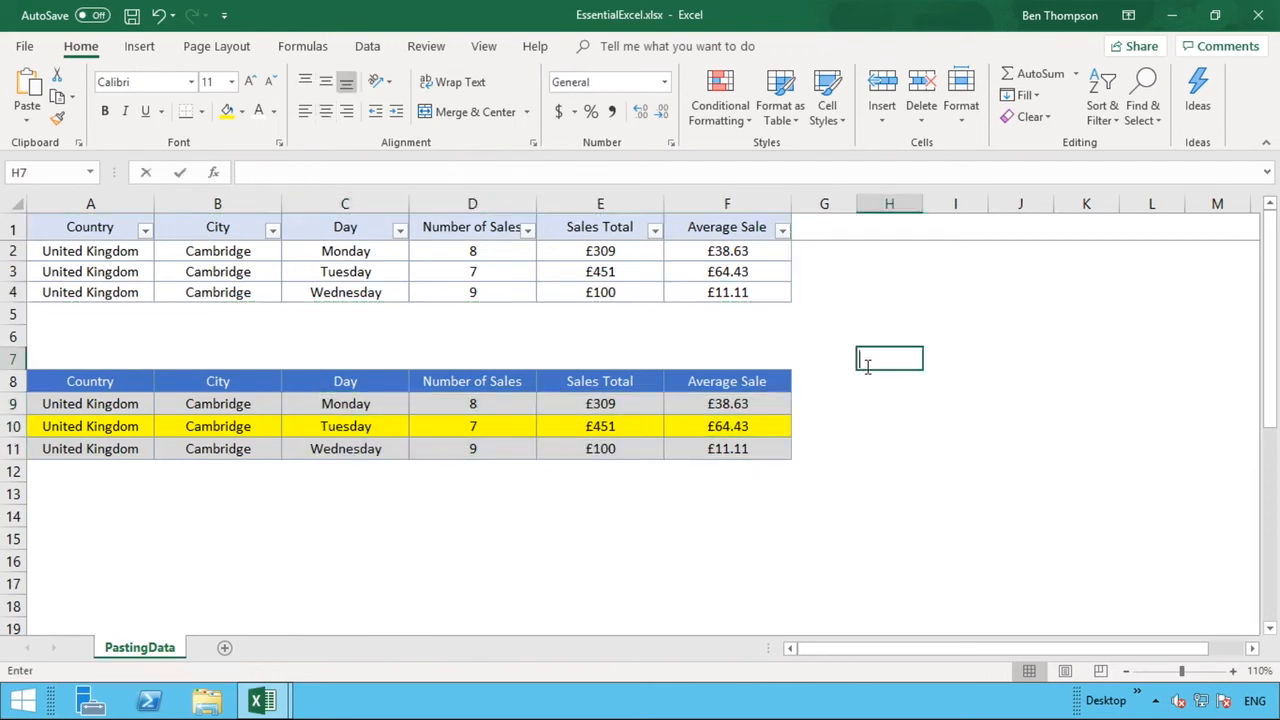
pyautogui.click(866, 377)
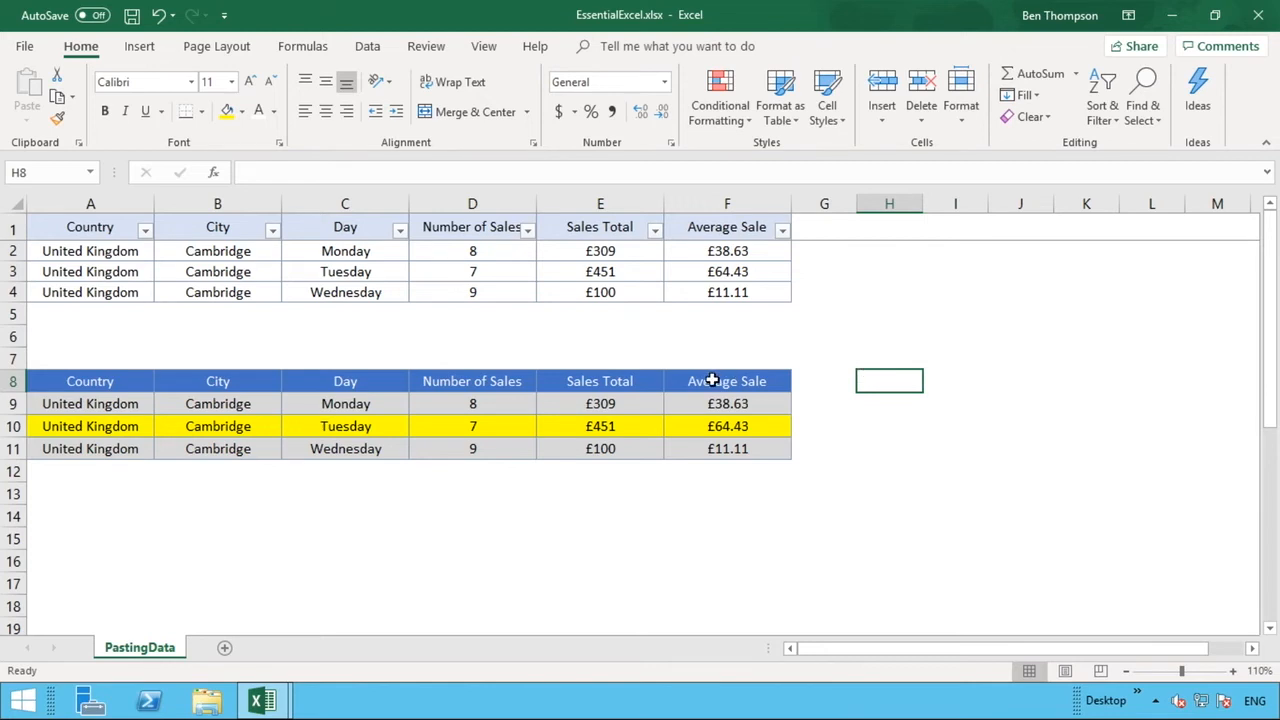
# Step: Enter 1 in E4 and 2 in E2 of the original table's Sales Total column
pyautogui.click(680, 228)
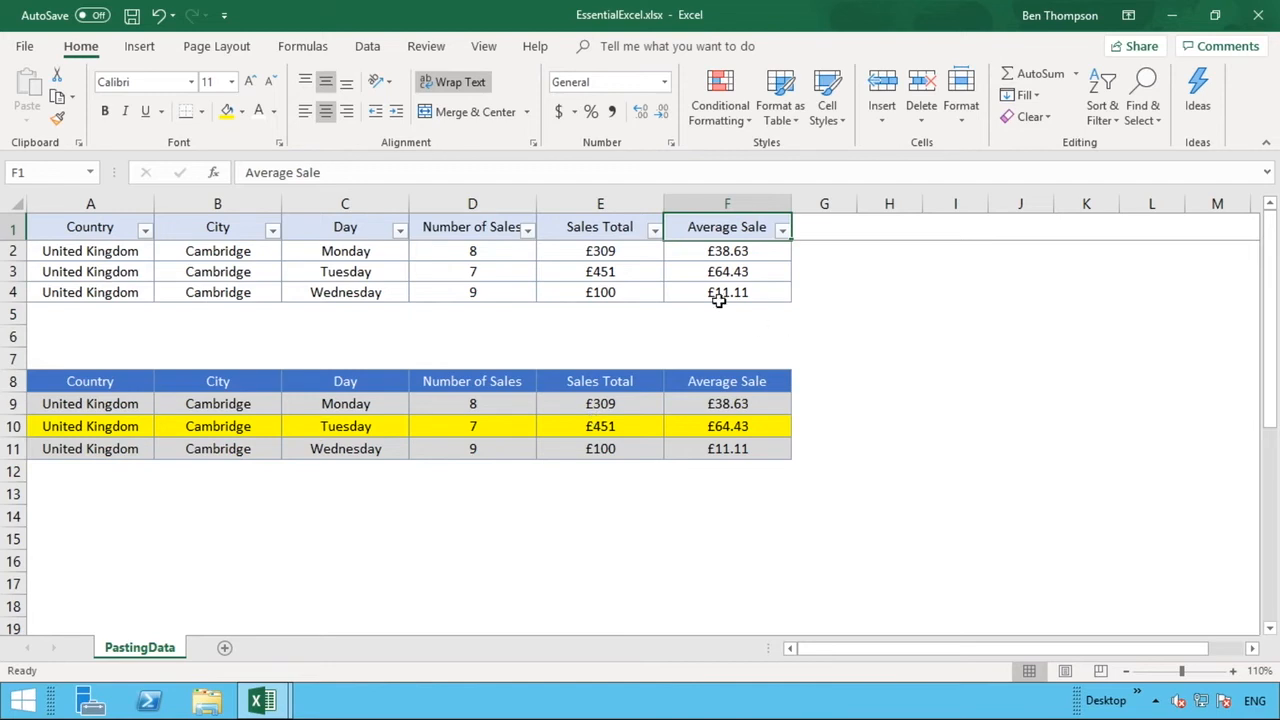
pyautogui.click(614, 230)
pyautogui.click(603, 290)
pyautogui.moveTo(606, 266)
pyautogui.mouseDown()
pyautogui.moveTo(600, 229)
pyautogui.moveTo(604, 251)
pyautogui.mouseUp()
pyautogui.write('1')
pyautogui.press('Return')
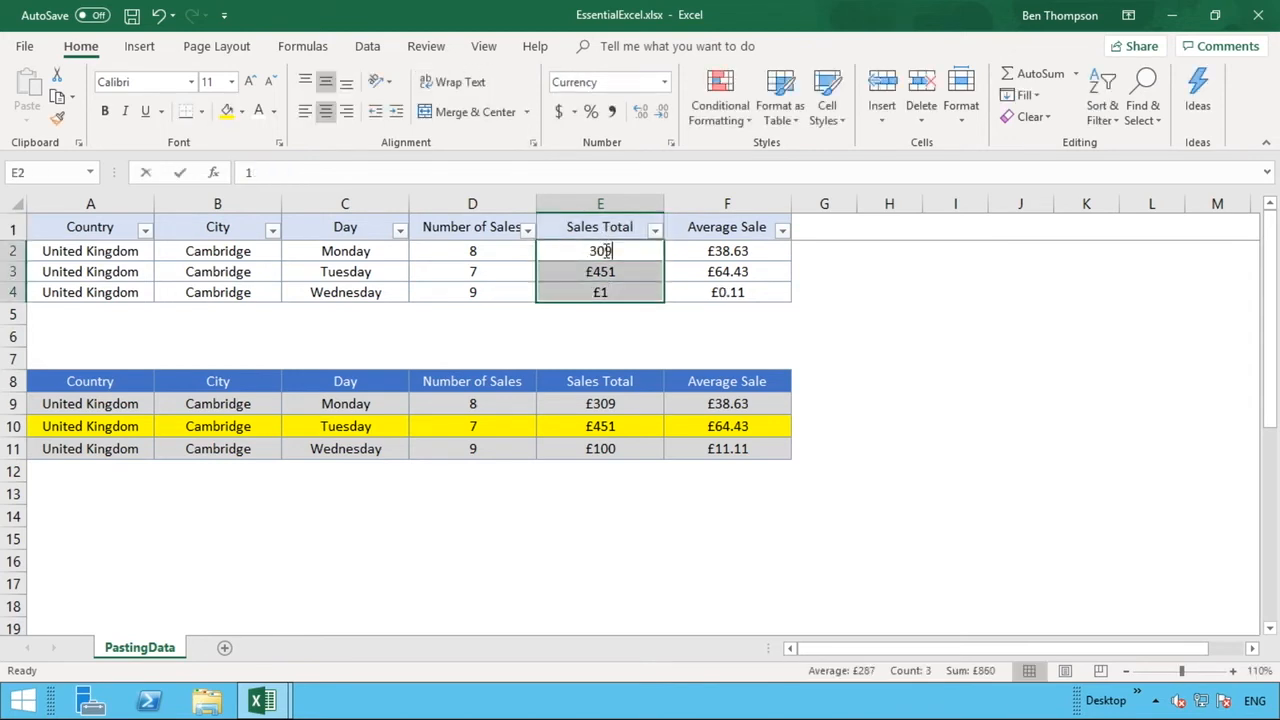
pyautogui.write('2')
pyautogui.press('Return')
# Step: Set the original table's Sales Total cells E2, E3 and E4 to 1, 2 and 3
pyautogui.click(603, 251)
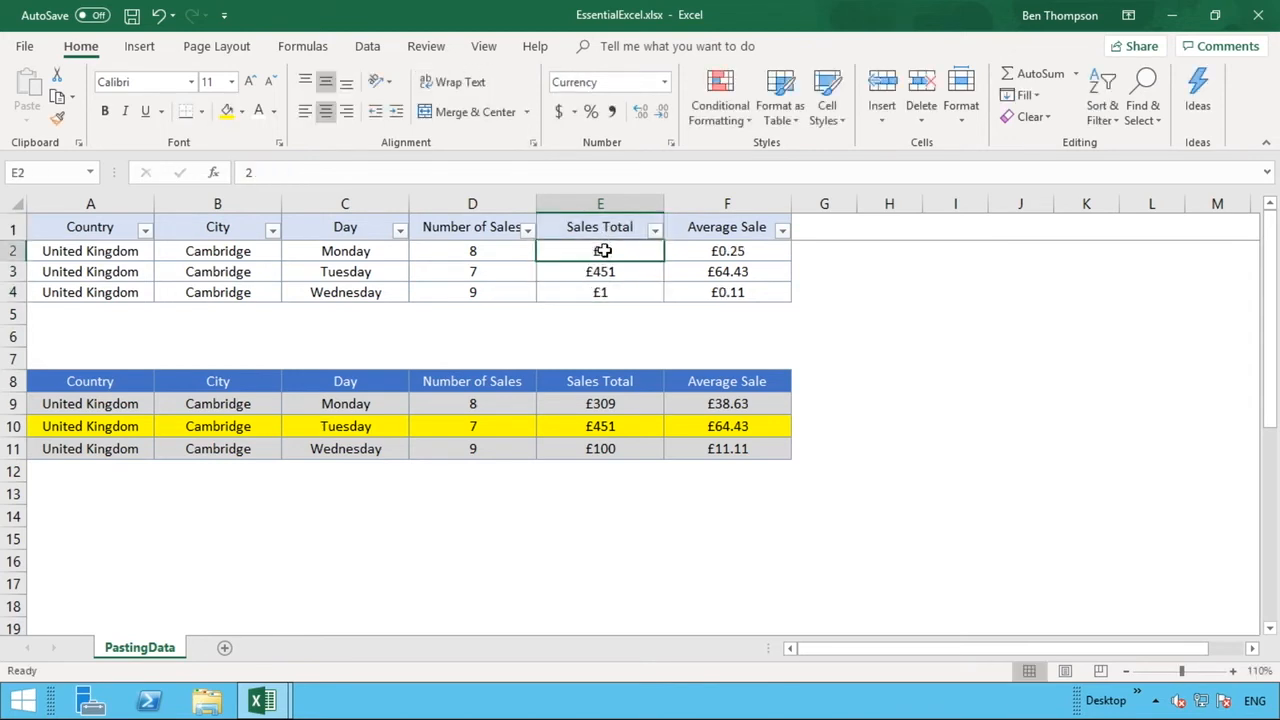
pyautogui.write('1')
pyautogui.press('Return')
pyautogui.write('2')
pyautogui.press('Return')
pyautogui.write('3')
pyautogui.press('Return')
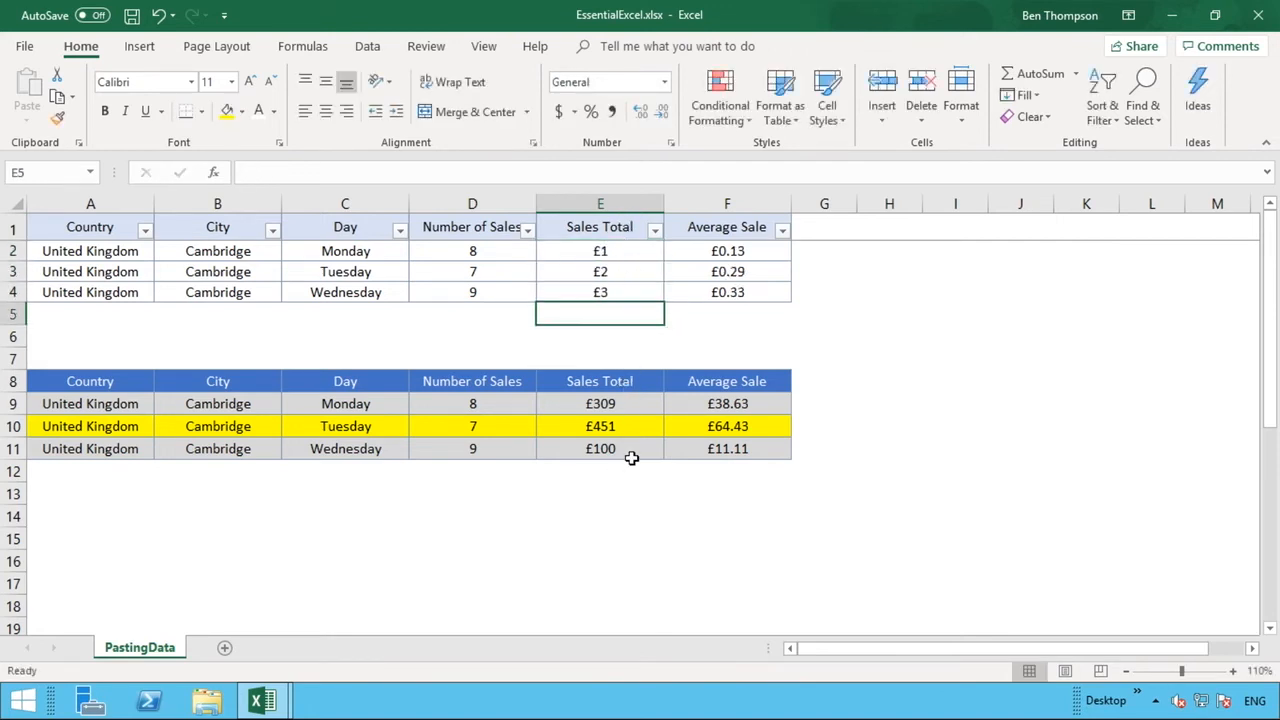
# Step: Copy the original Sales Total column E1:E4 and paste only its formatting onto E8:E11
pyautogui.click(614, 225)
pyautogui.keyDown('shift'); pyautogui.click(609, 290); pyautogui.keyUp('shift')
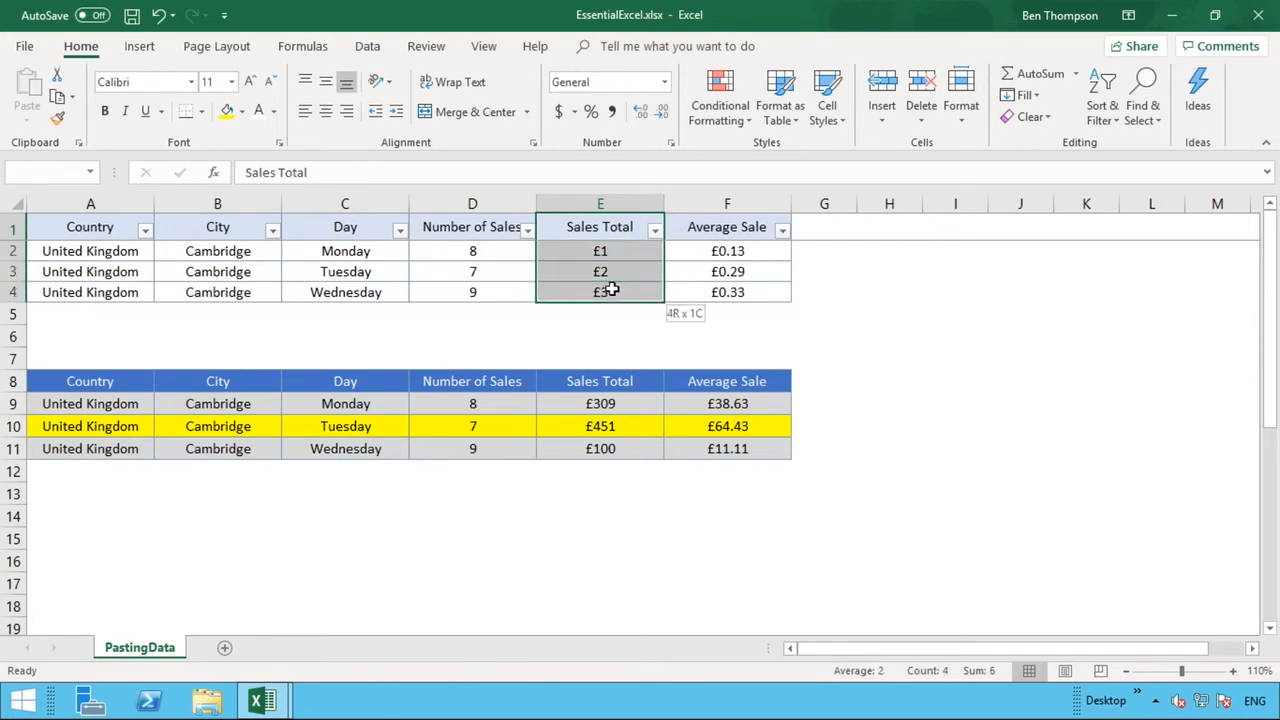
pyautogui.rightClick(612, 292)
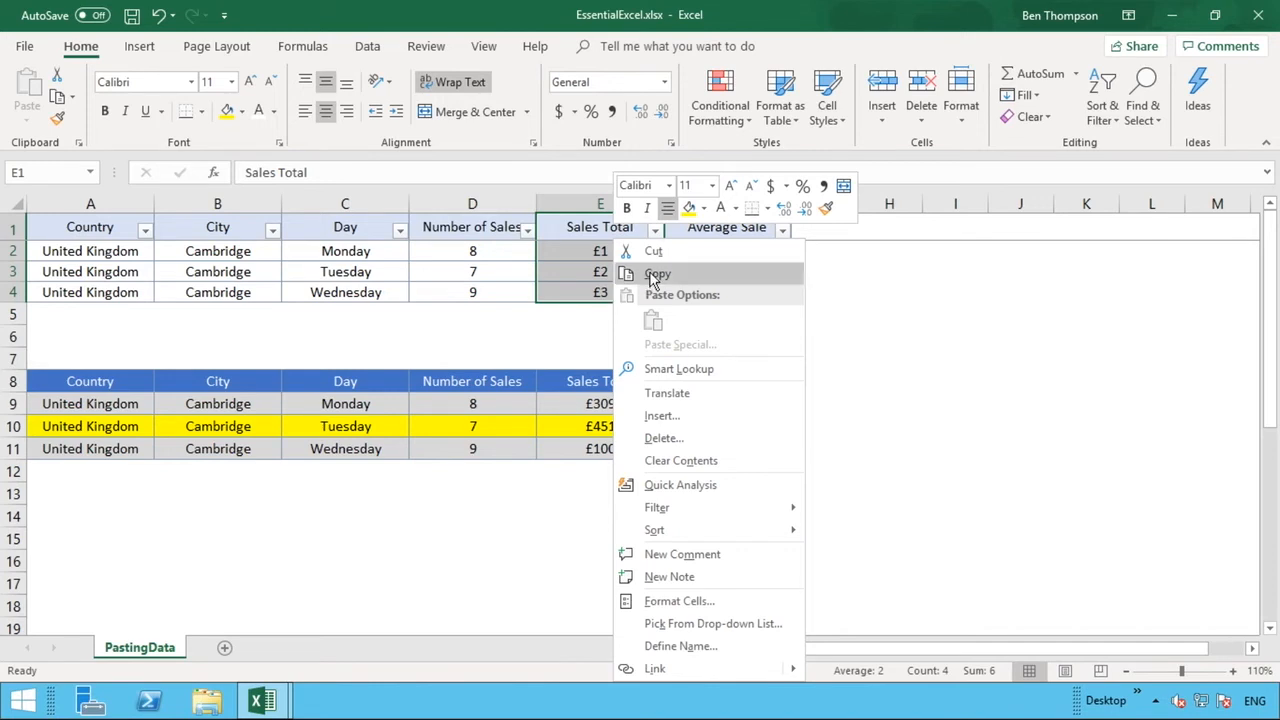
pyautogui.click(682, 276)
pyautogui.click(604, 384)
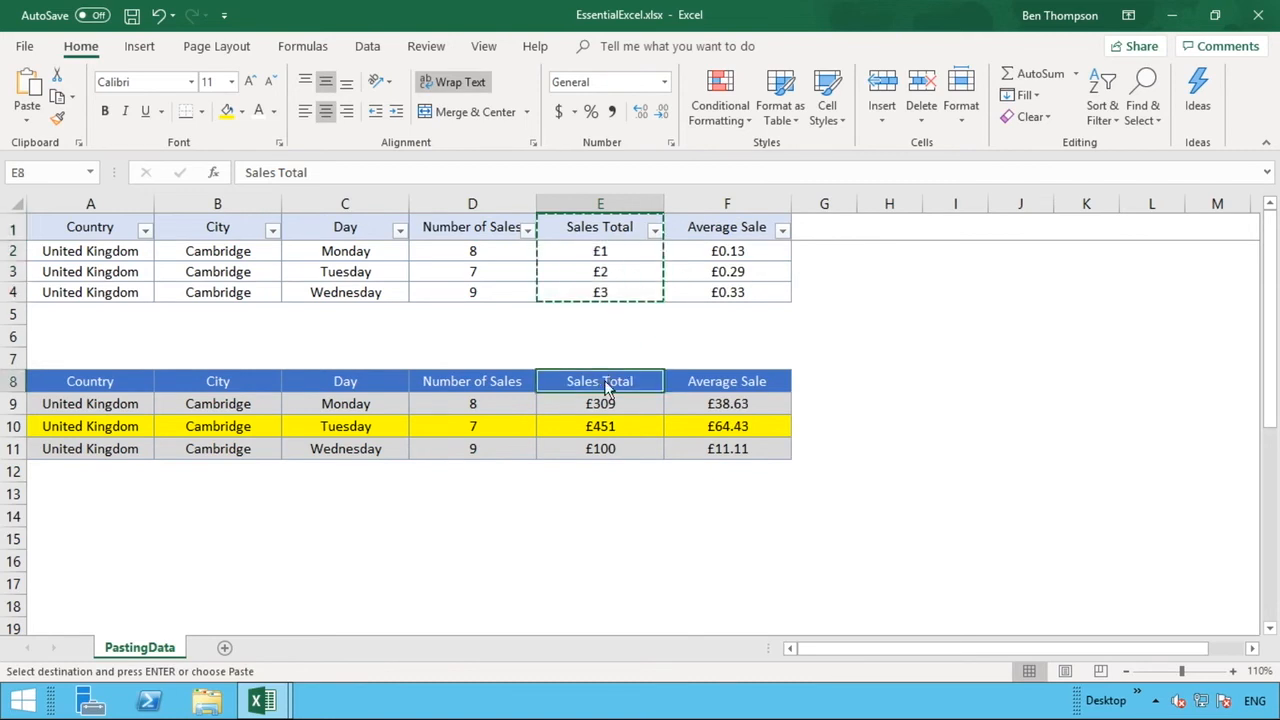
pyautogui.rightClick(604, 384)
pyautogui.click(586, 380)
pyautogui.moveTo(586, 380); pyautogui.dragTo(586, 449)
pyautogui.rightClick(586, 449)
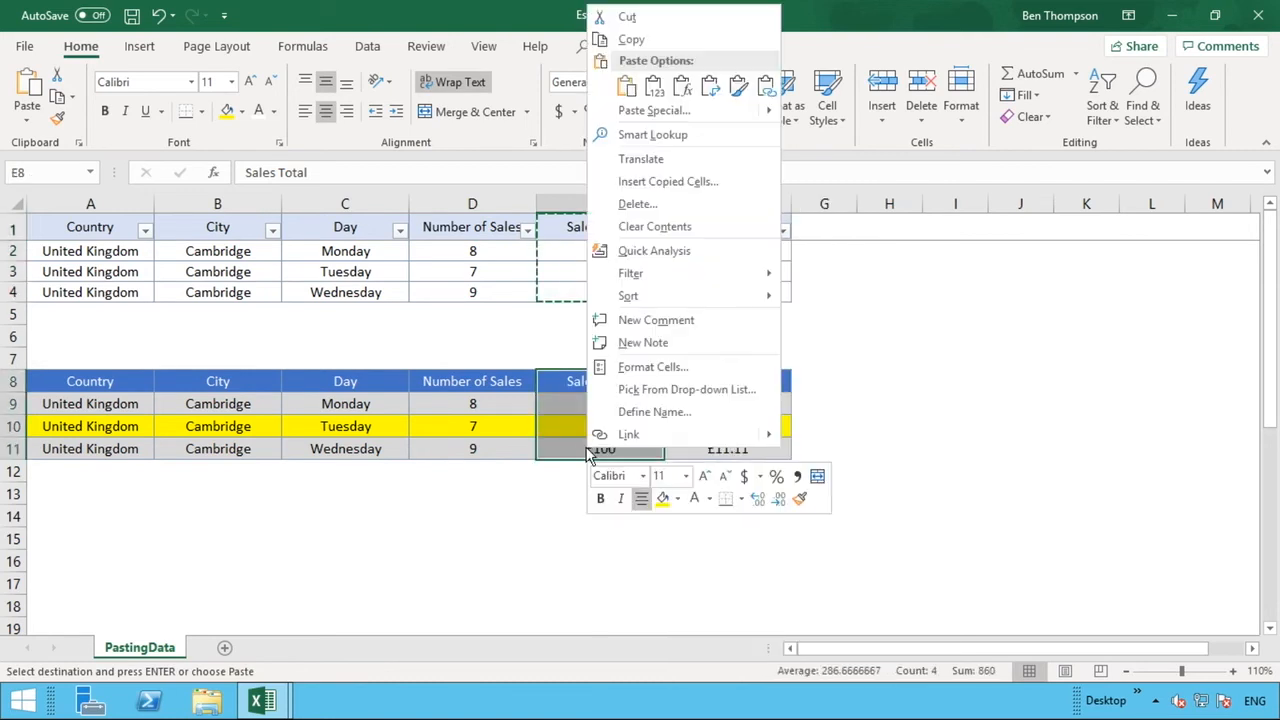
pyautogui.click(740, 100)
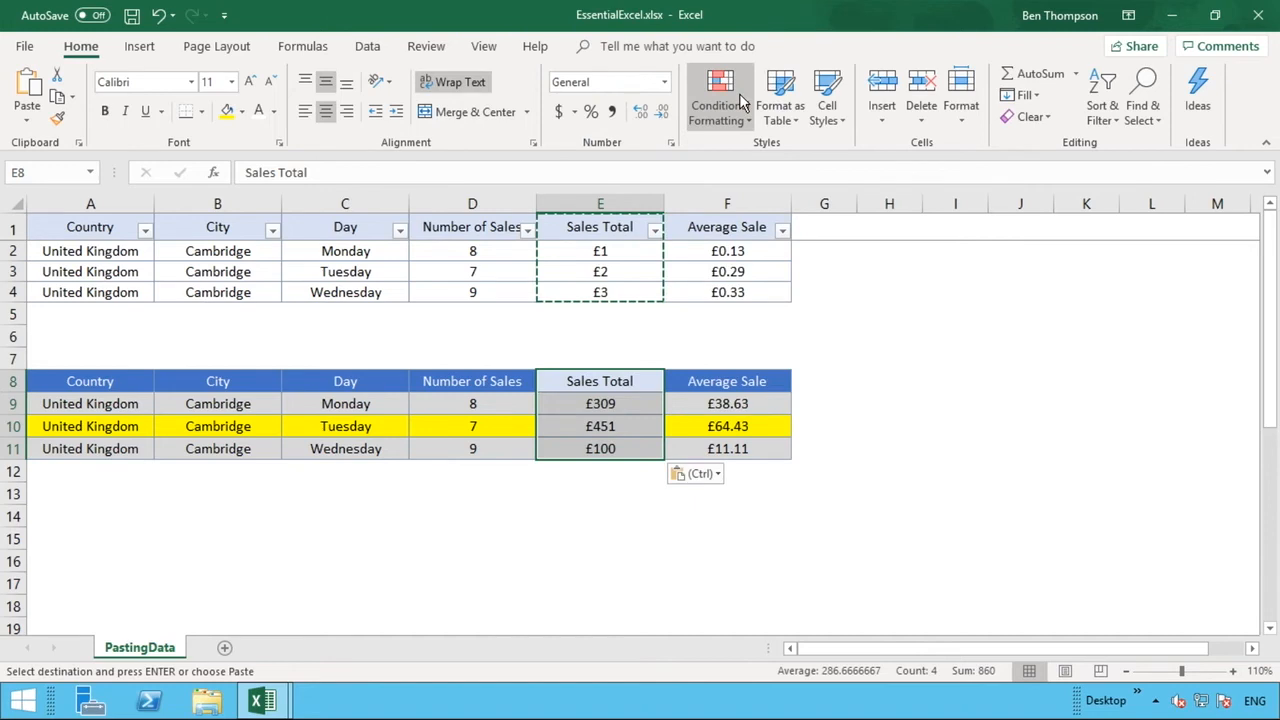
pyautogui.click(655, 491)
pyautogui.click(627, 448)
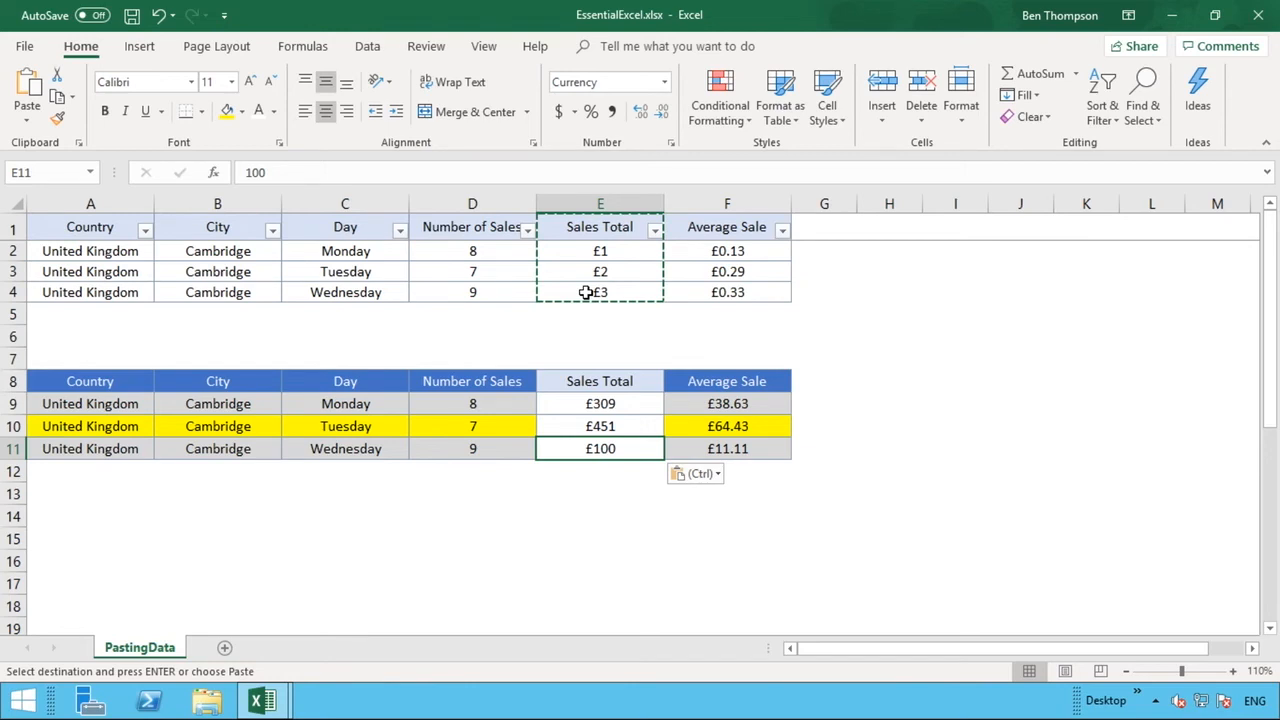
# Step: Apply the formatting of the original Number of Sales column D1:D4 to D8:D11 with Format Painter
pyautogui.moveTo(586, 292); pyautogui.dragTo(586, 224)
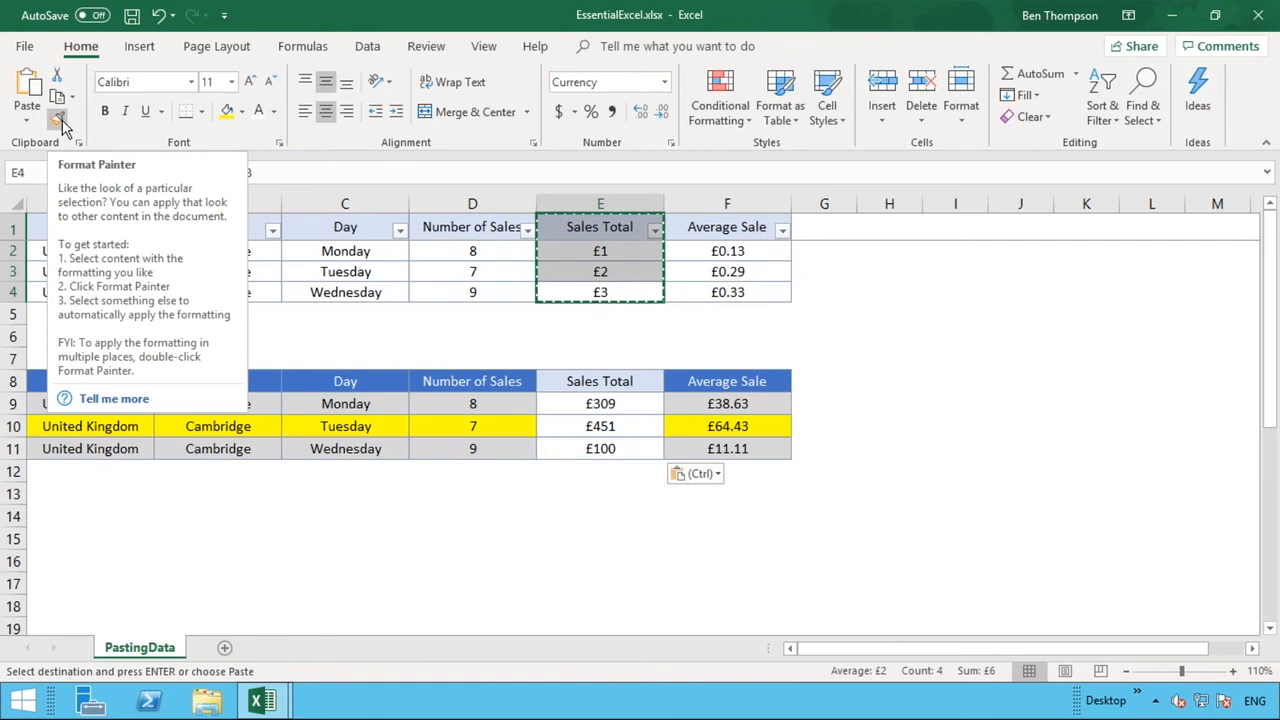
pyautogui.moveTo(592, 228); pyautogui.dragTo(595, 296)
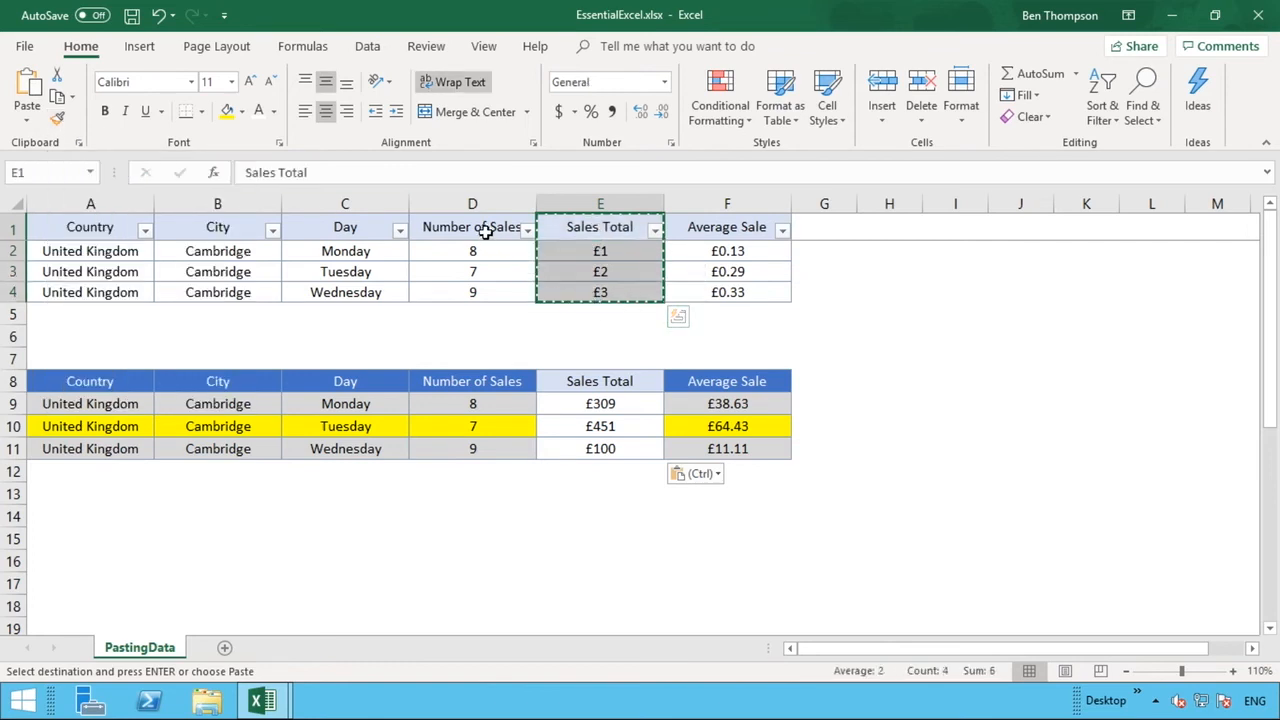
pyautogui.moveTo(489, 229); pyautogui.dragTo(477, 291)
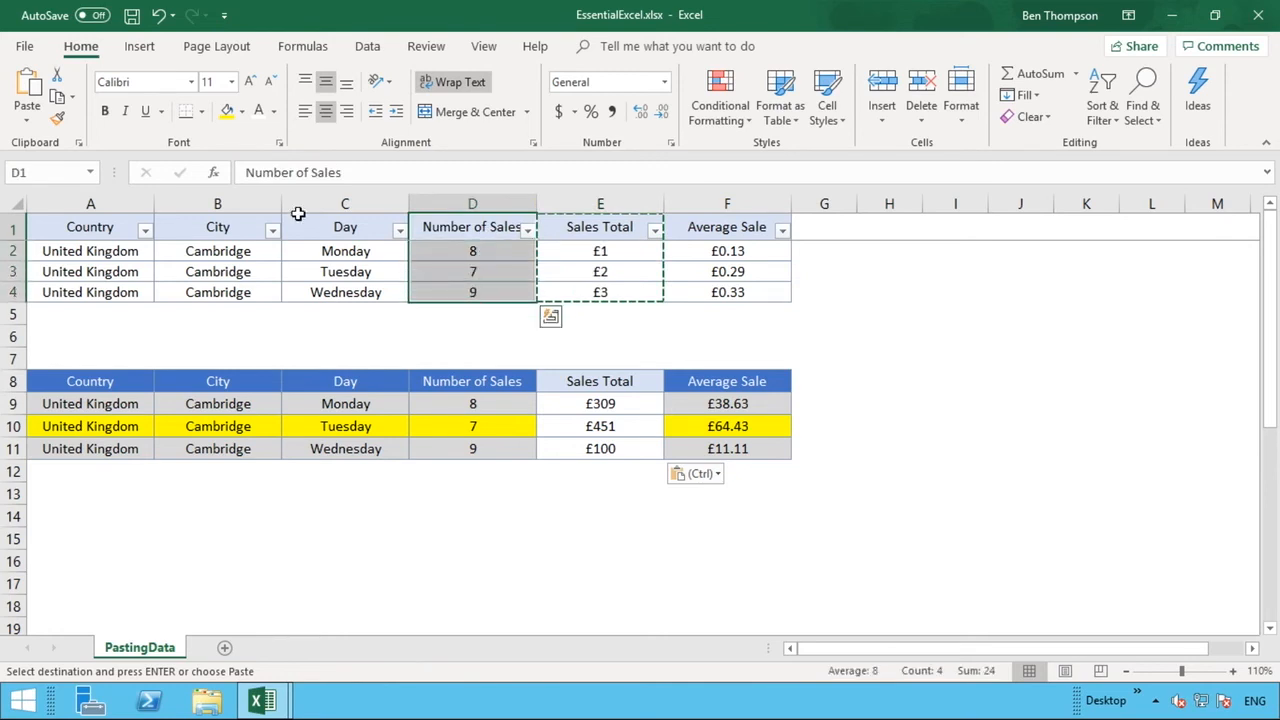
pyautogui.click(57, 118)
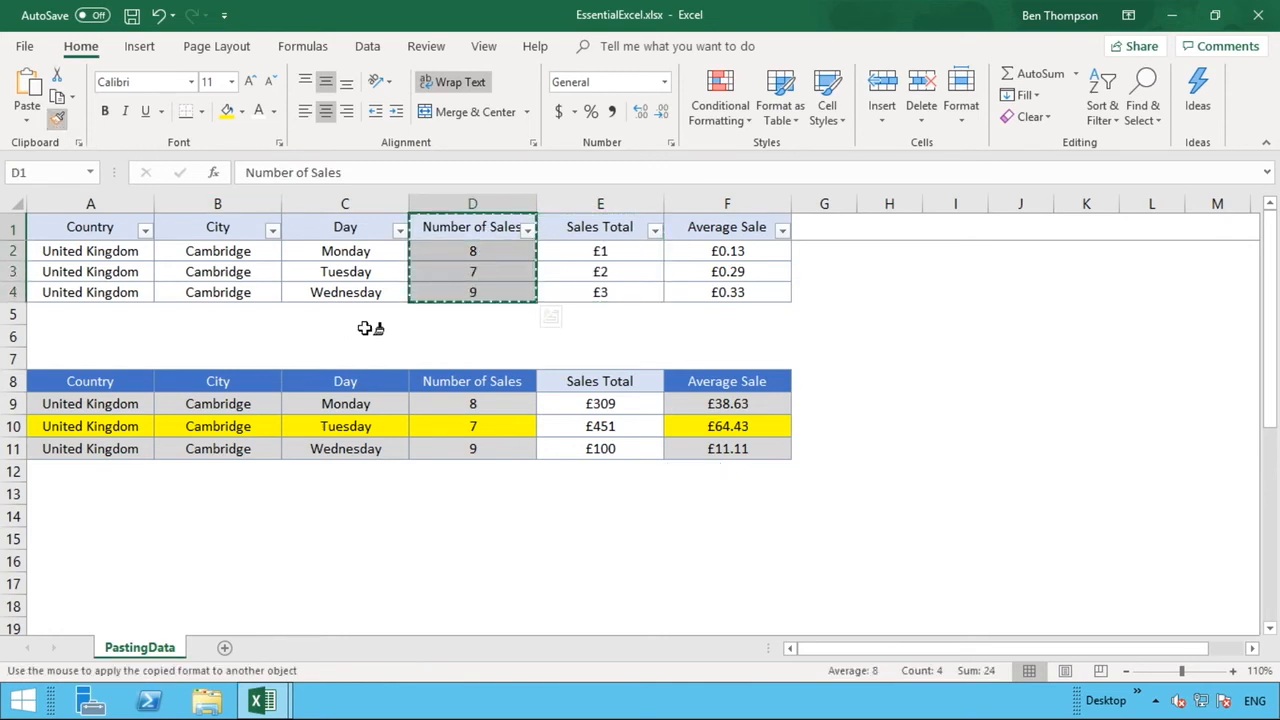
pyautogui.moveTo(482, 382)
pyautogui.mouseDown()
pyautogui.moveTo(491, 437)
pyautogui.moveTo(477, 451)
pyautogui.mouseUp()
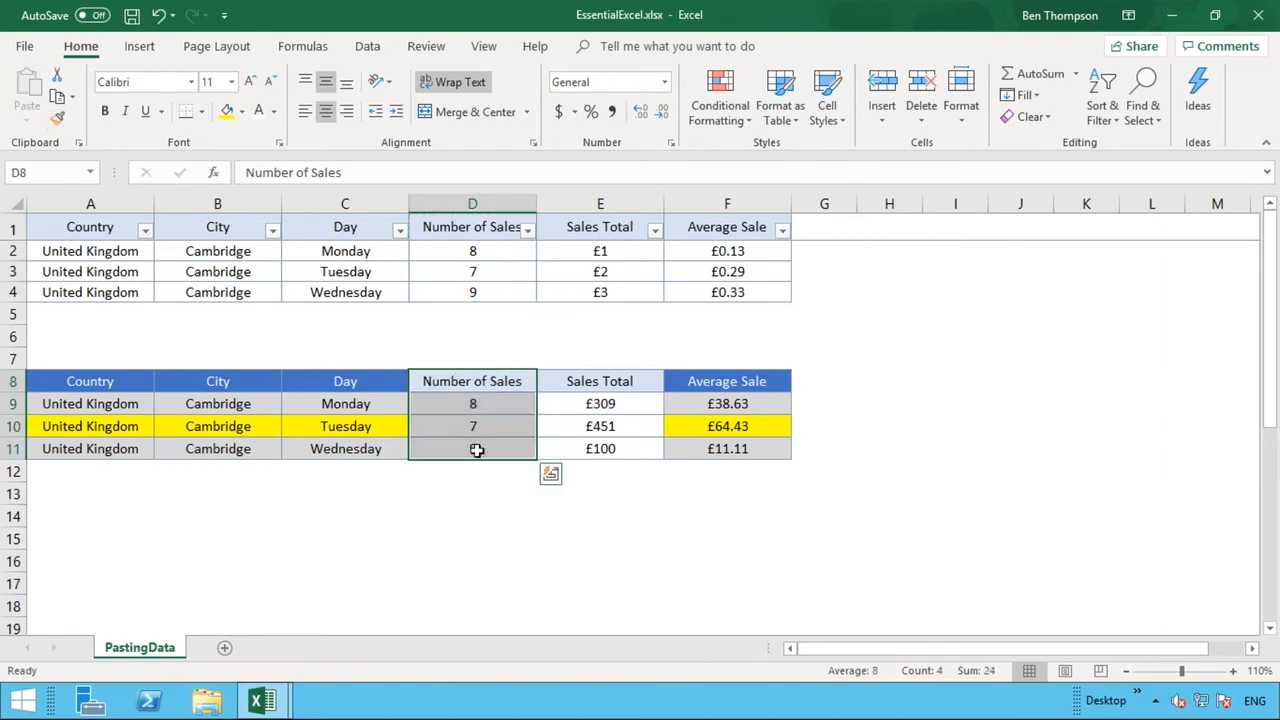
pyautogui.click(654, 535)
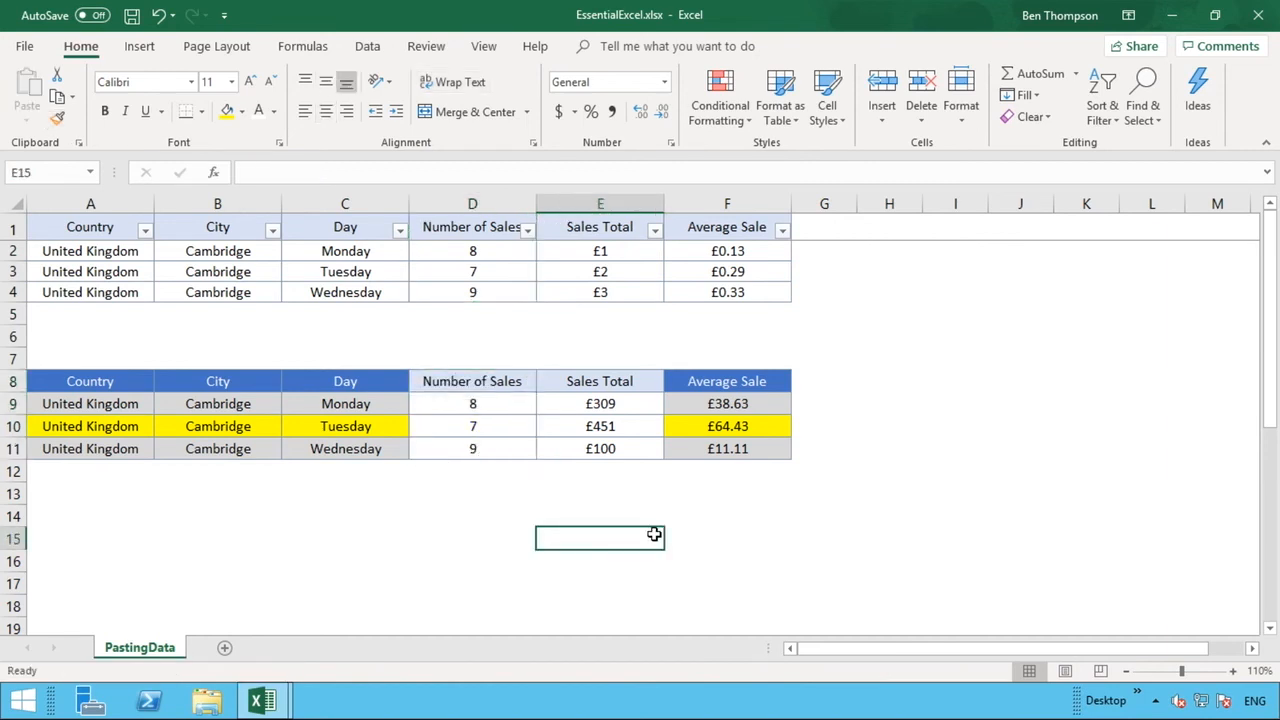
pyautogui.click(612, 388)
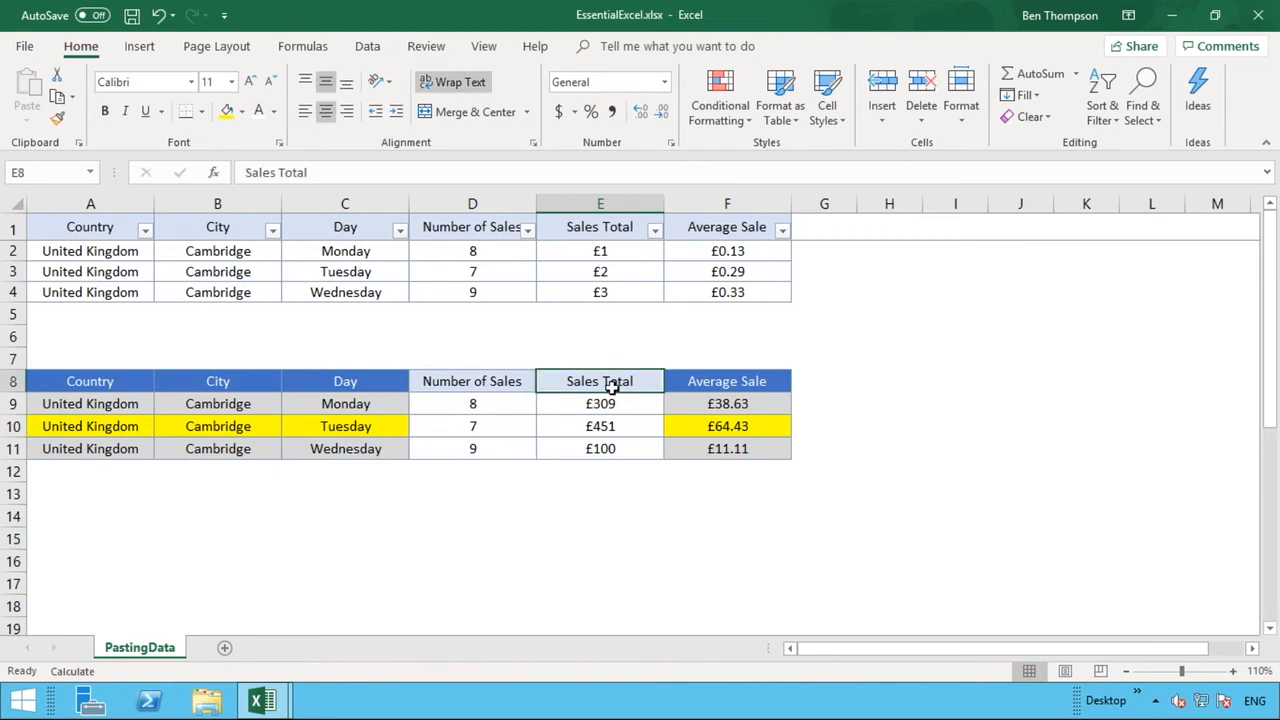